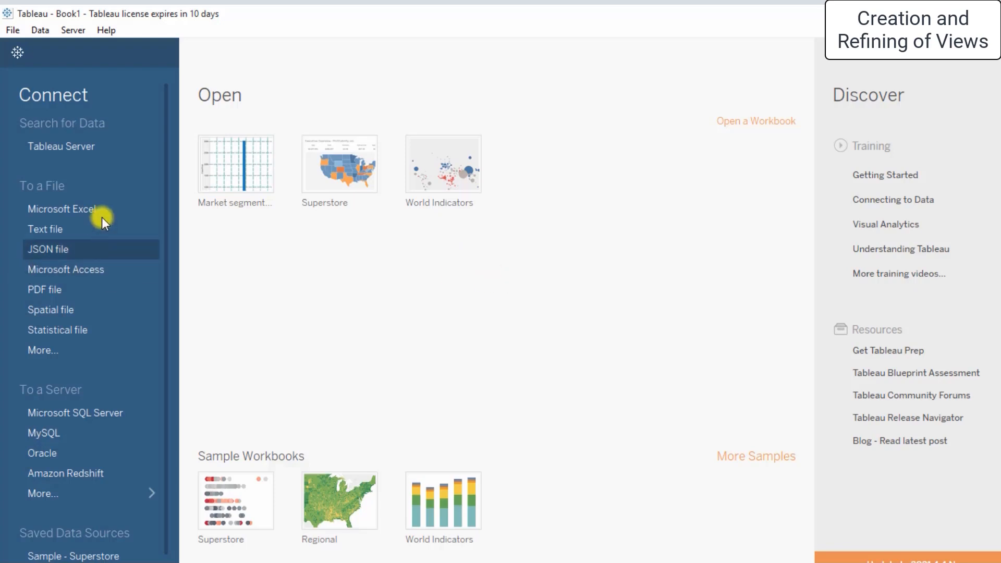
Step: Switch from the start page to the blank worksheet and start connecting to a data file of another type
left_click(15, 52)
left_click(78, 78)
left_click(33, 78)
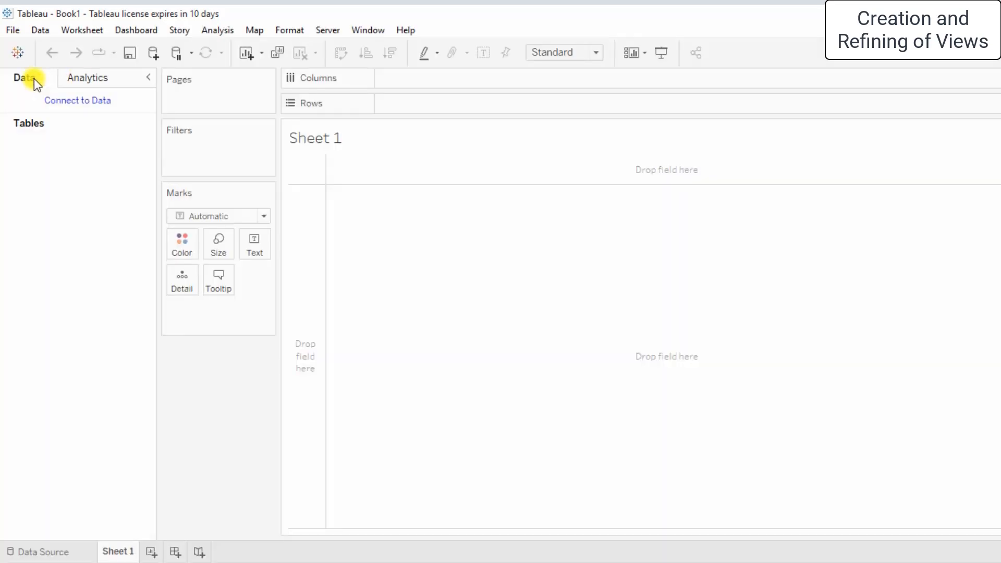
left_click(63, 101)
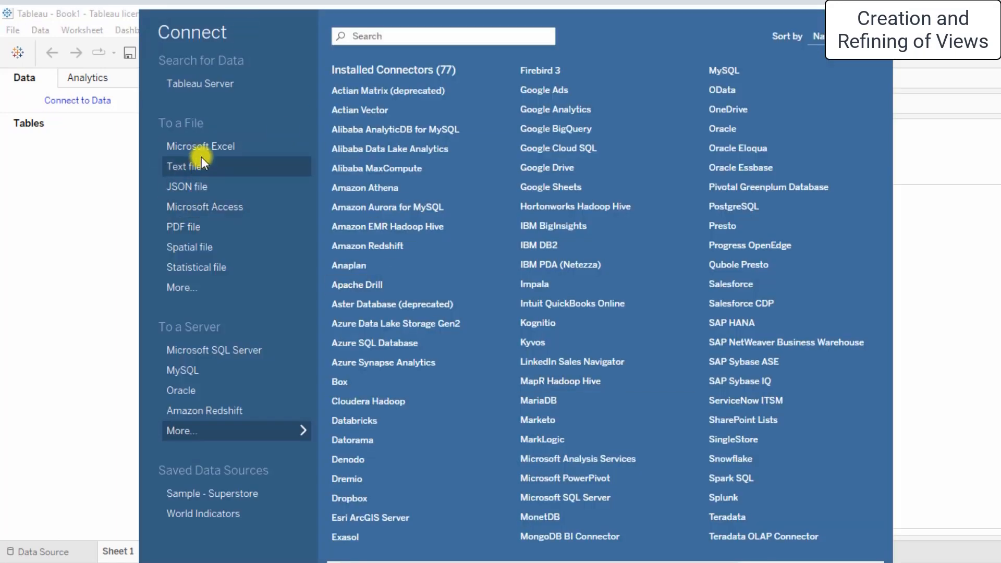
left_click(192, 288)
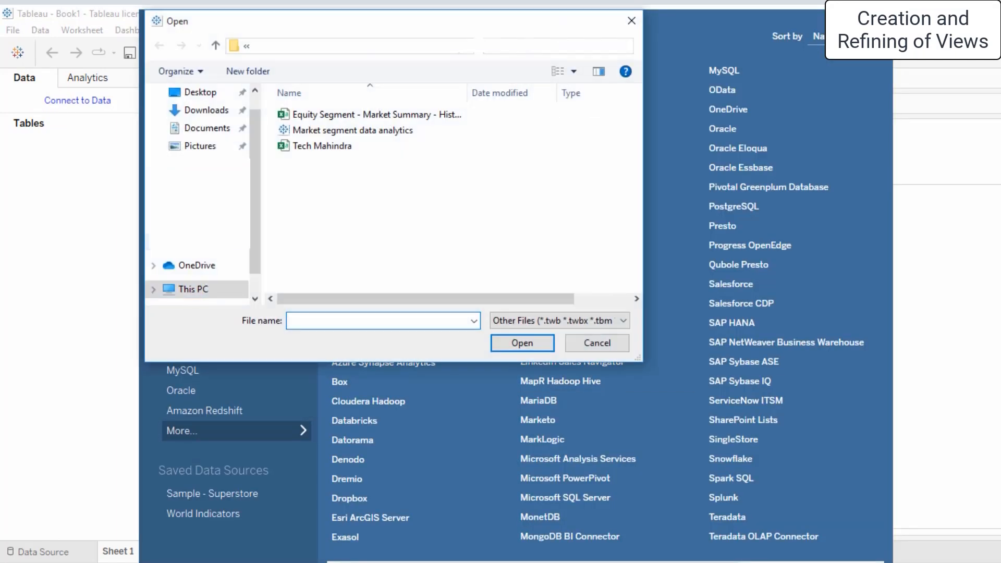
Step: Show all file types, connect to the Traffic_New Excel file, and go to Sheet 1
left_click(331, 137)
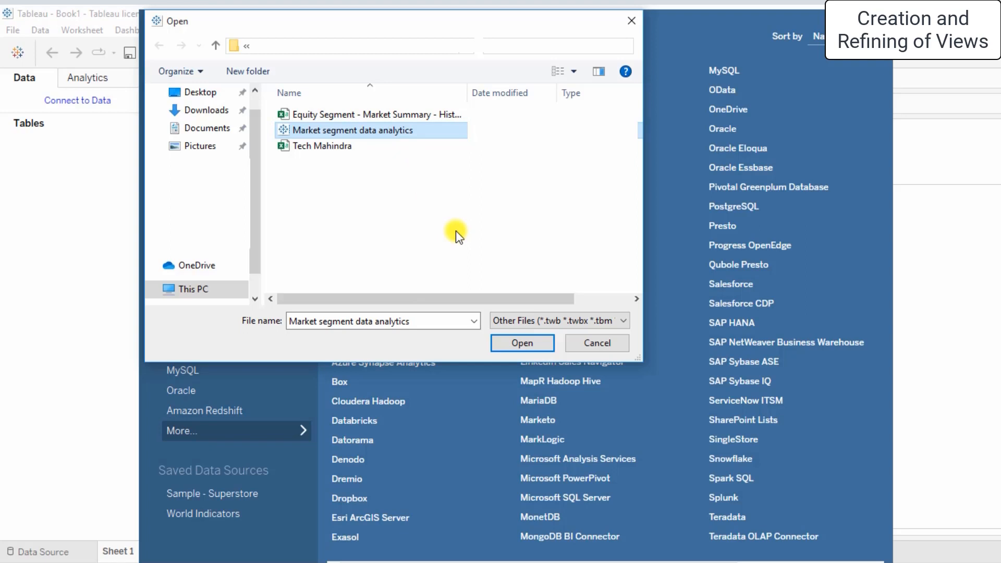
left_click(525, 320)
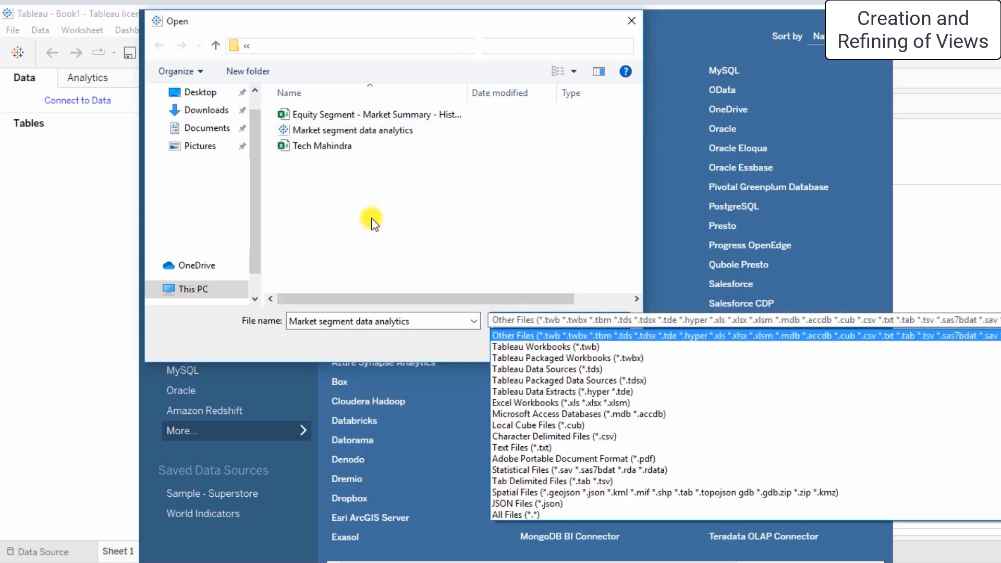
left_click(508, 514)
left_click(215, 45)
double_click(321, 113)
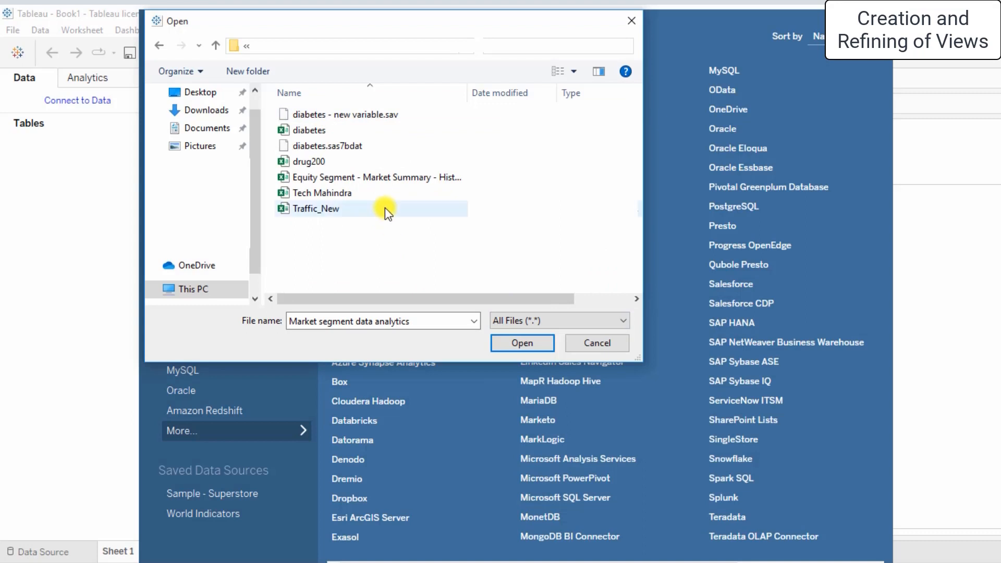
left_click(386, 209)
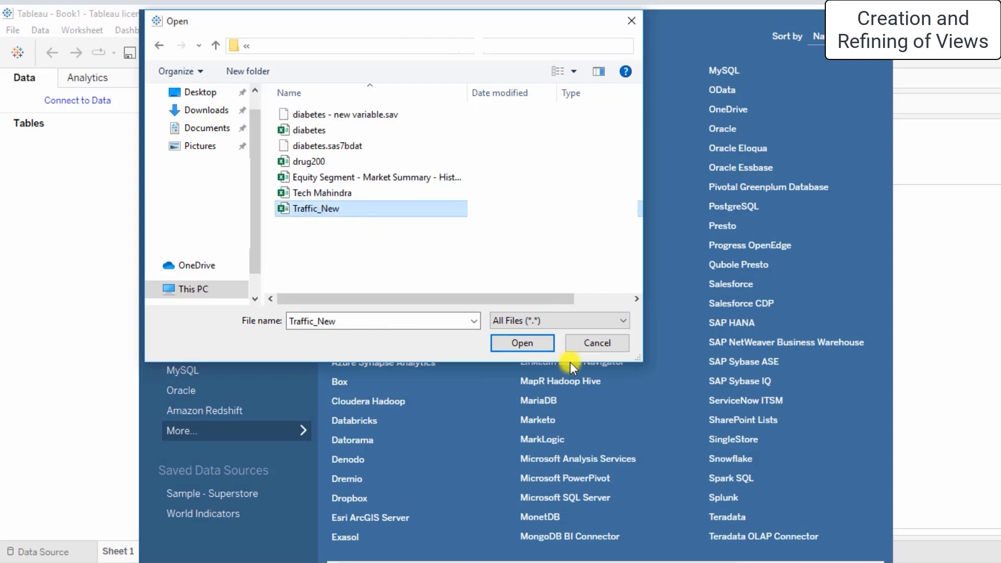
left_click(514, 344)
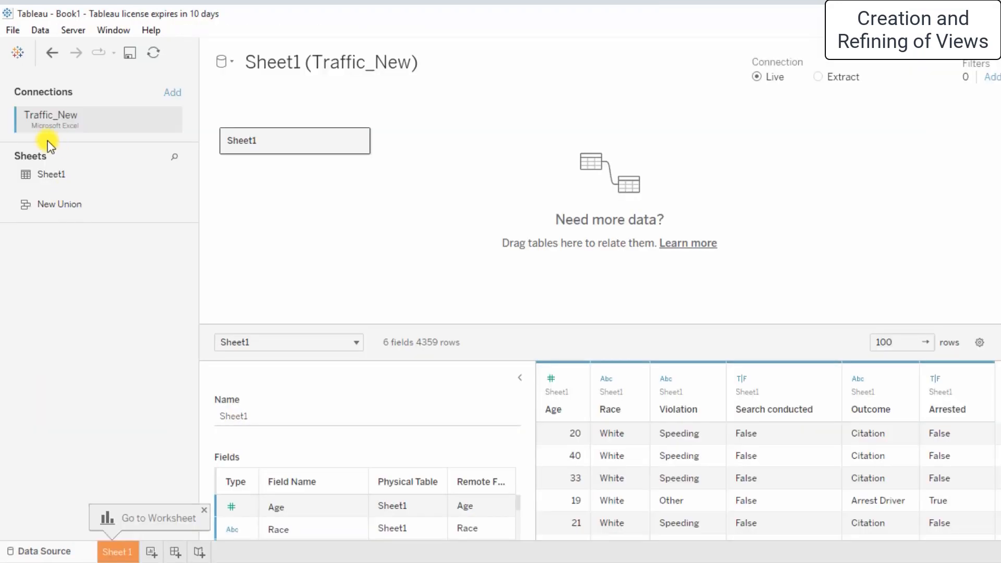
left_click(116, 552)
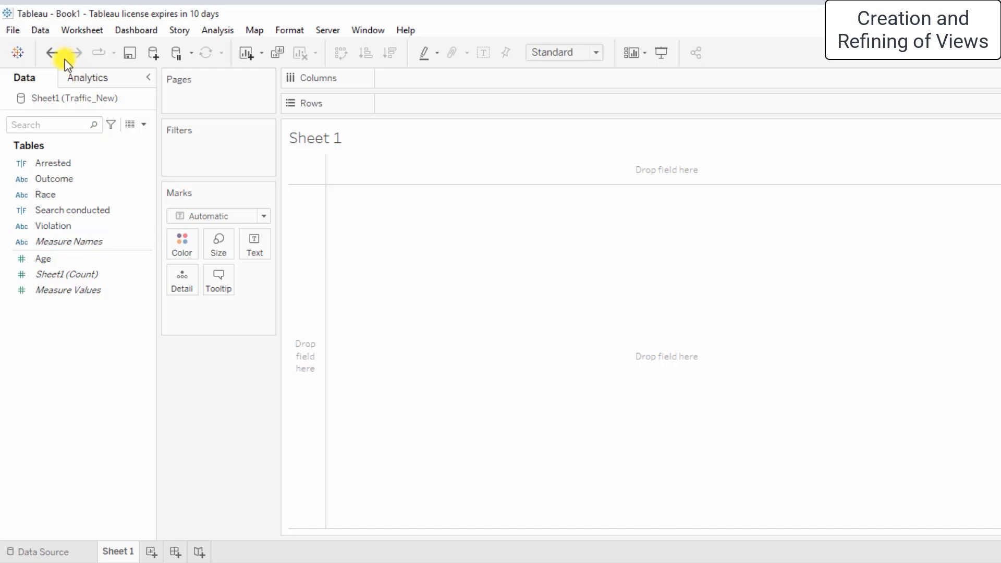
Step: Open the diabetes.sas7bdat file as a second data source and return to Sheet 1
left_click(9, 29)
left_click(33, 65)
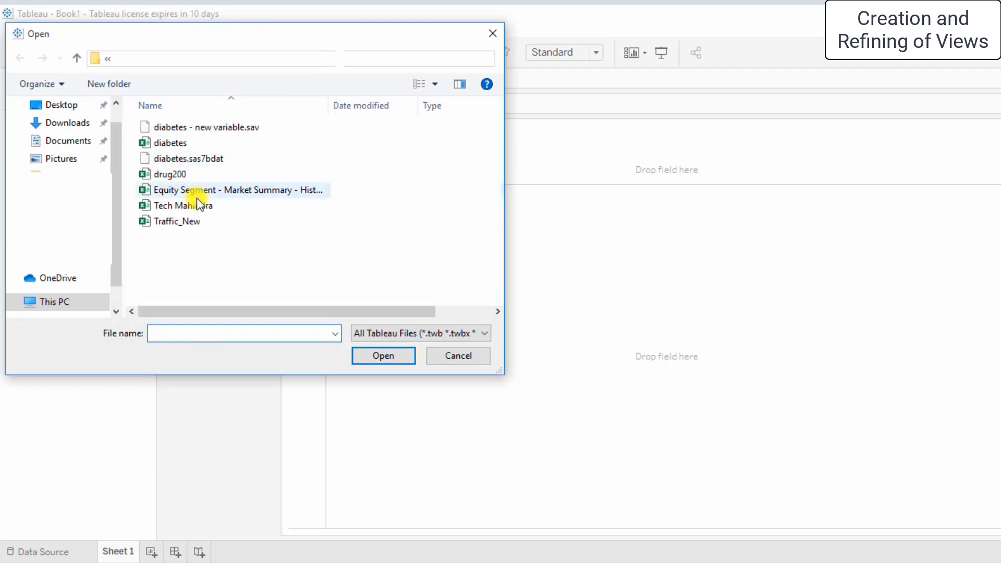
left_click(213, 158)
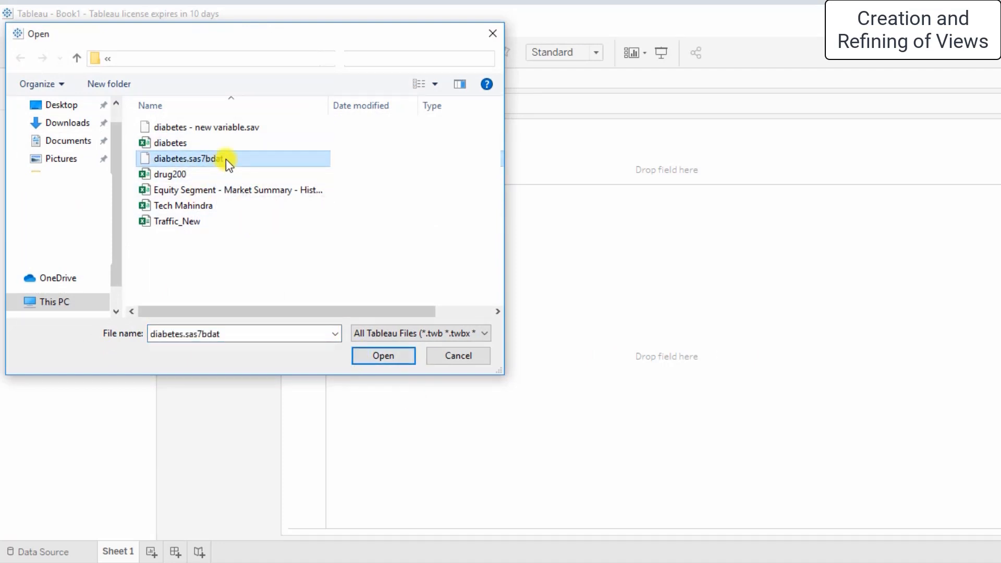
left_click(384, 352)
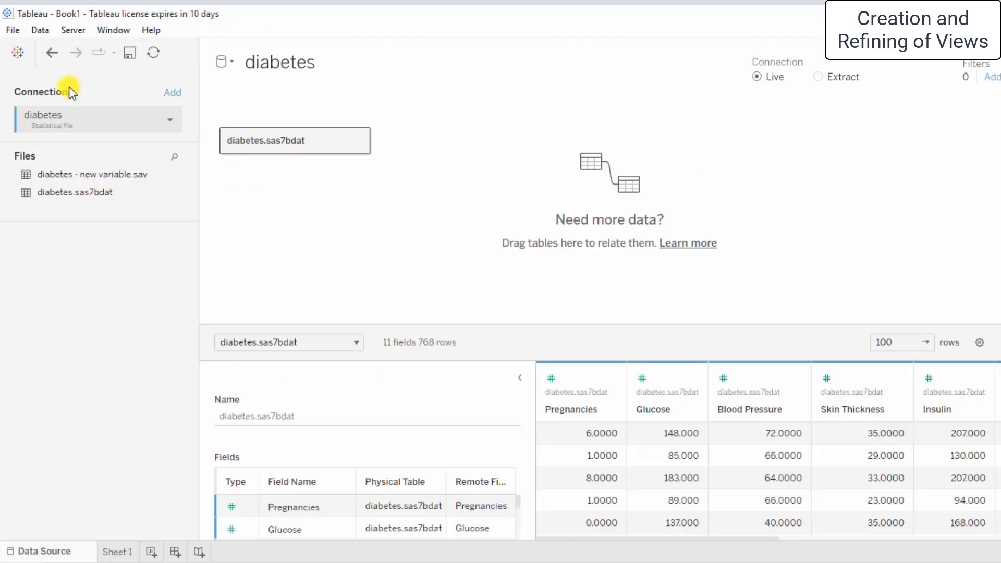
left_click(123, 553)
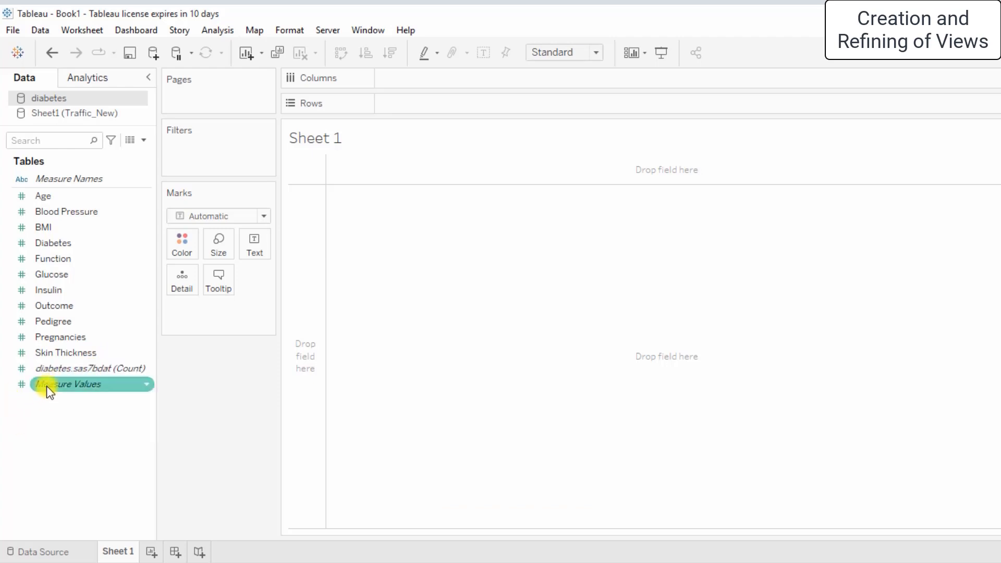
Step: Chart Measure Values from the diabetes data and reduce the view to the diabetes.sas7bdat count
left_click(108, 388)
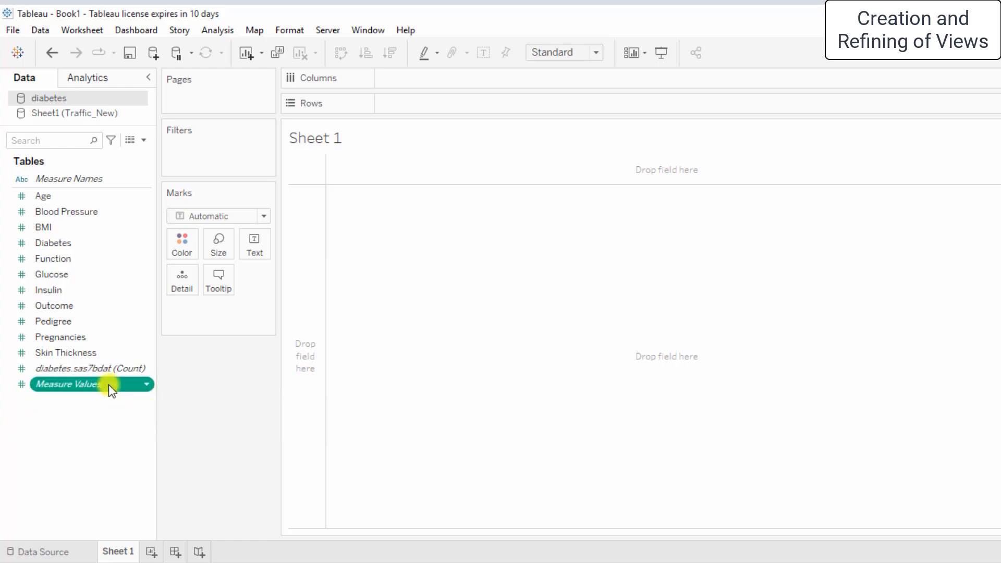
double_click(109, 386)
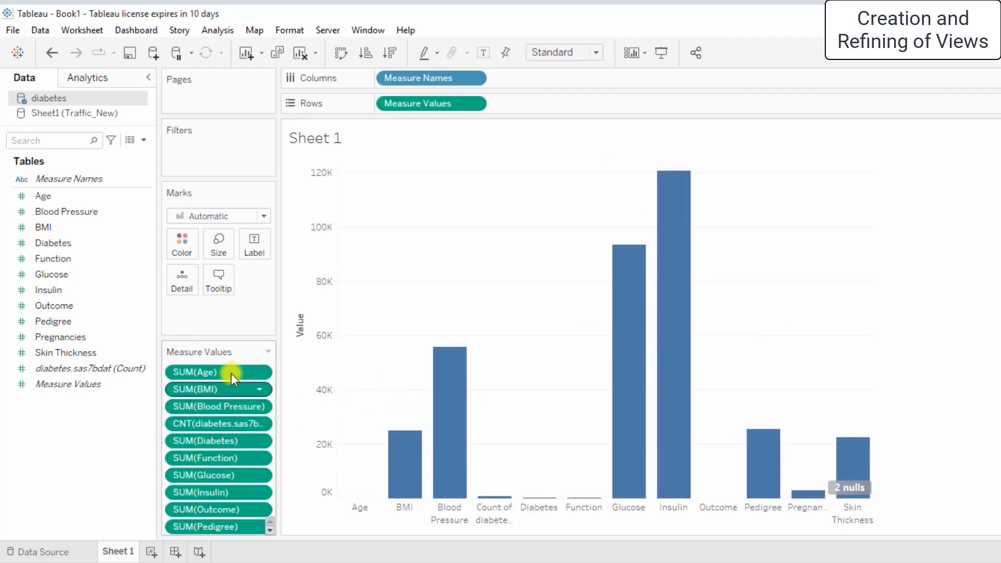
double_click(100, 370)
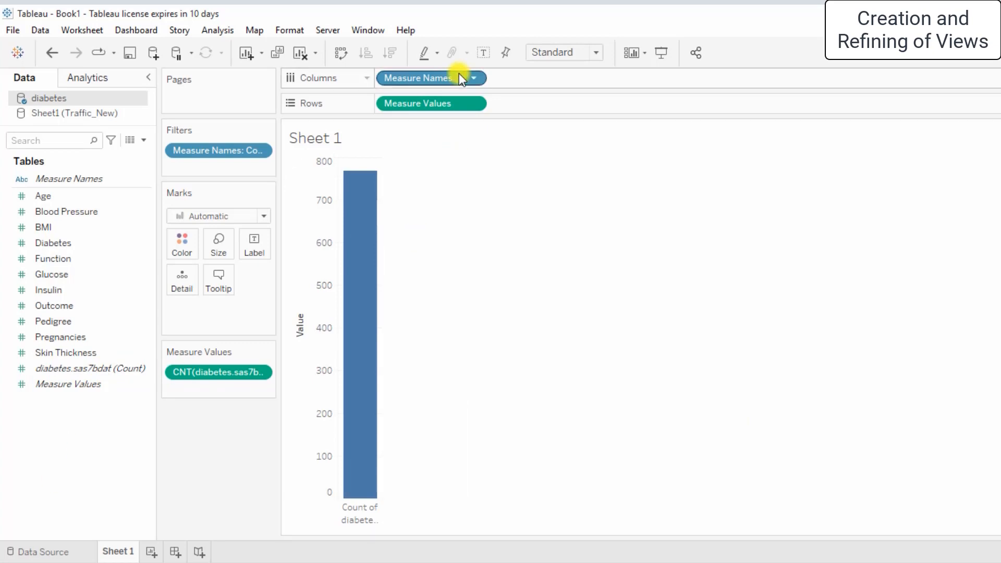
Step: Remove Measure Names from Columns and Measure Values from Rows
left_click(471, 78)
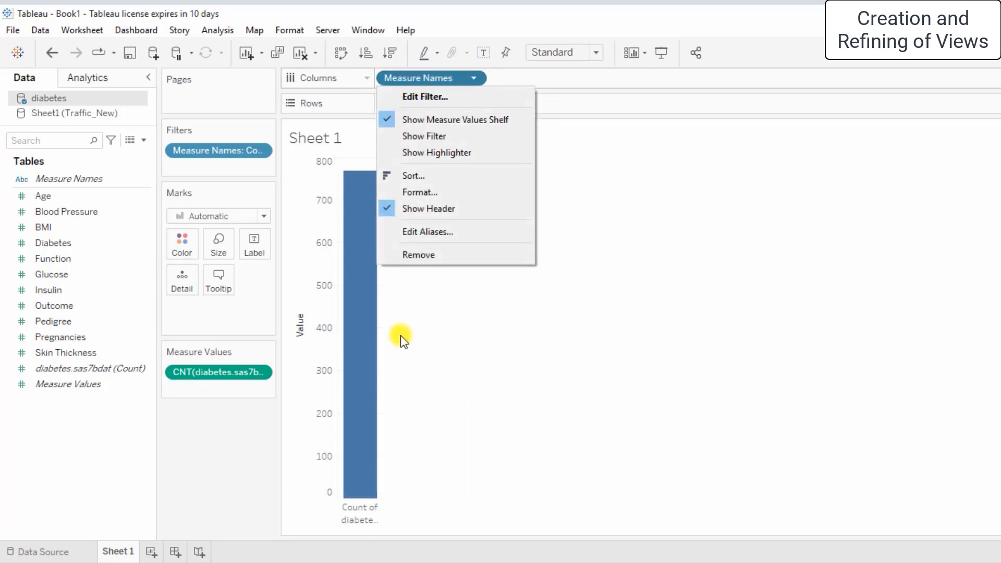
left_click(415, 251)
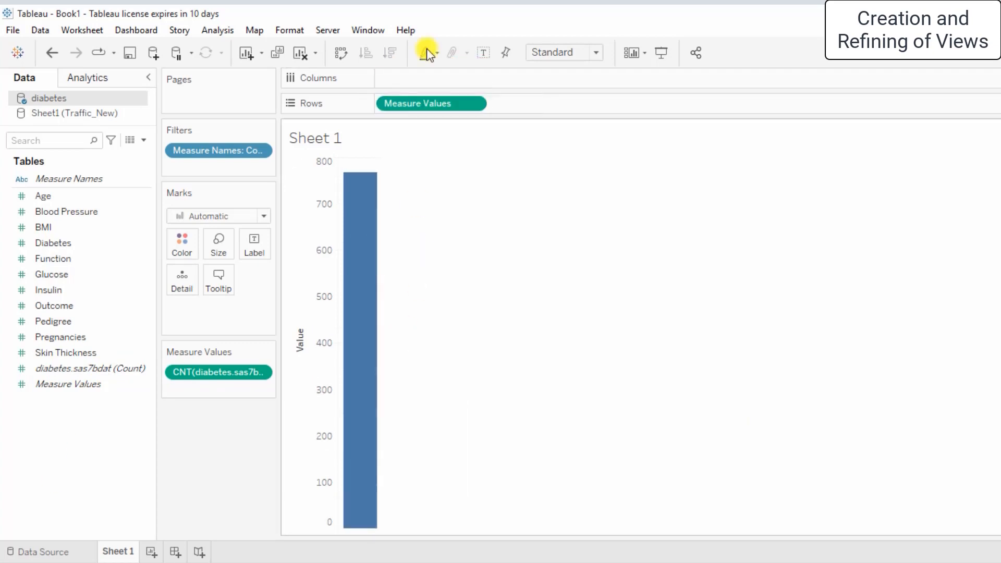
left_click(473, 103)
left_click(452, 242)
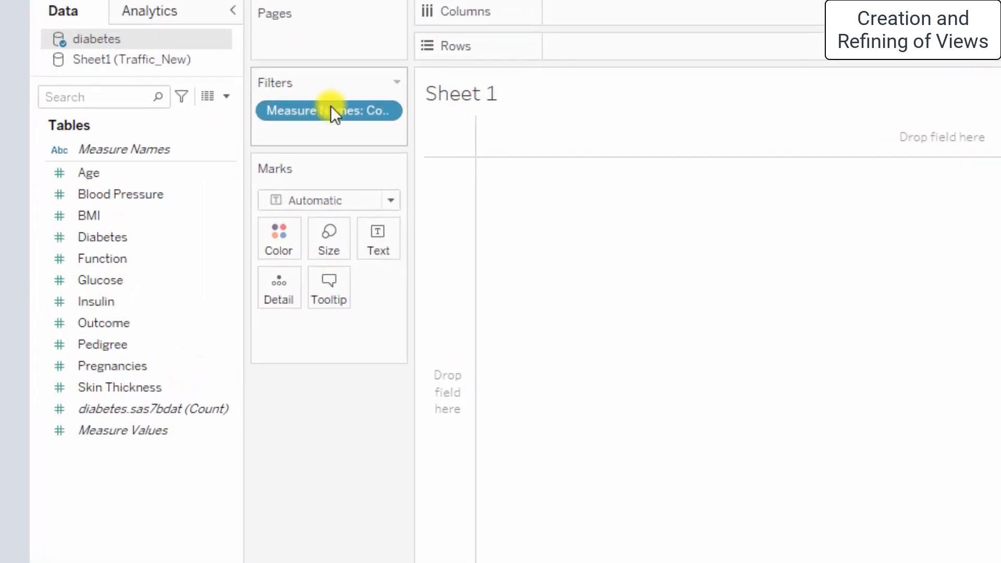
Step: Remove the Measure Names filter and the Measure Names field from Marks
left_click(386, 111)
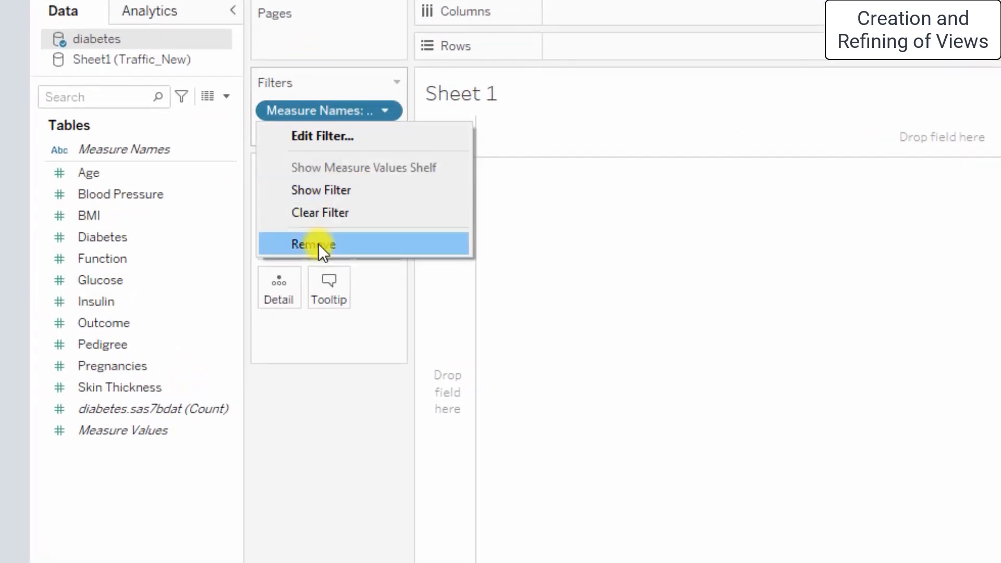
left_click(330, 243)
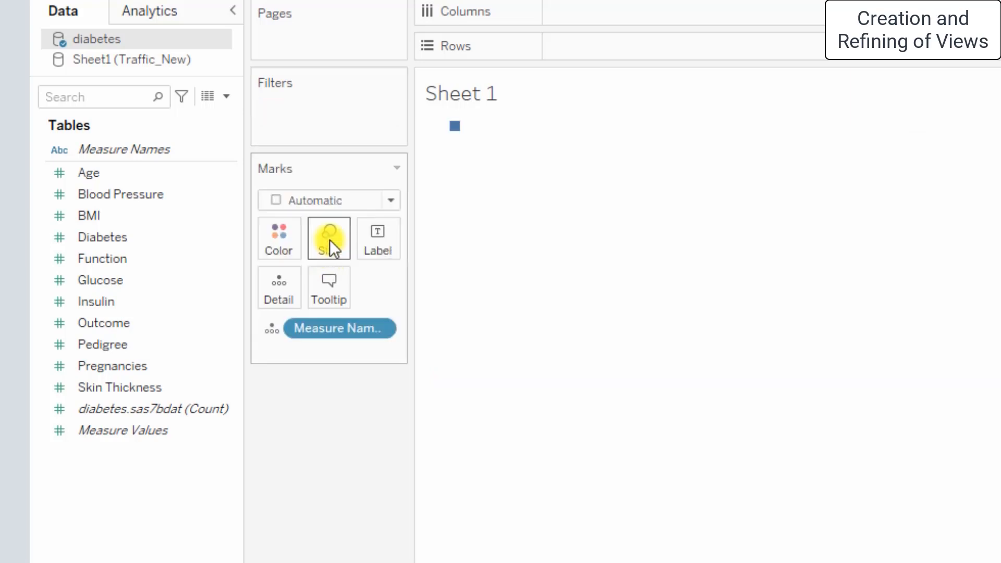
left_click(375, 328)
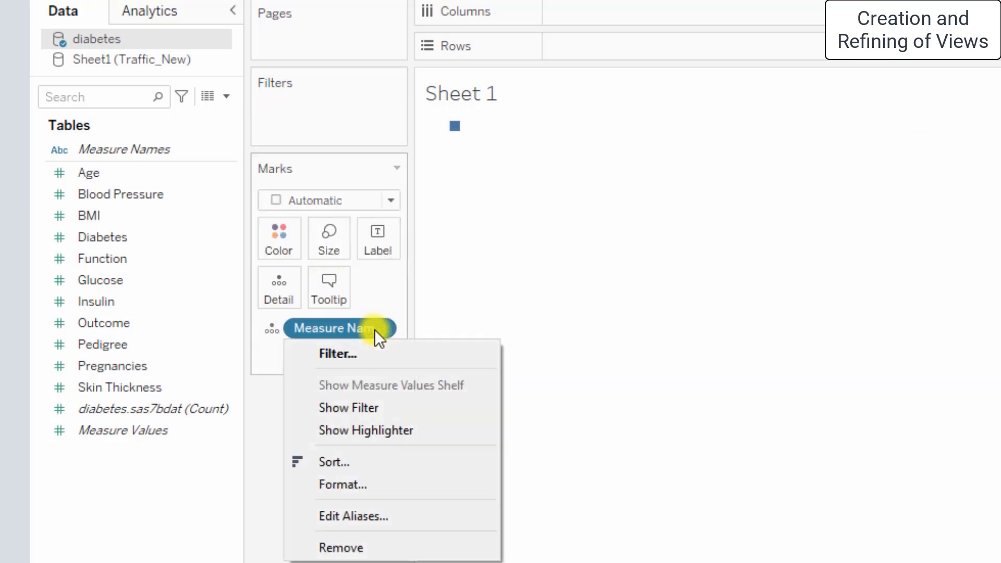
left_click(339, 543)
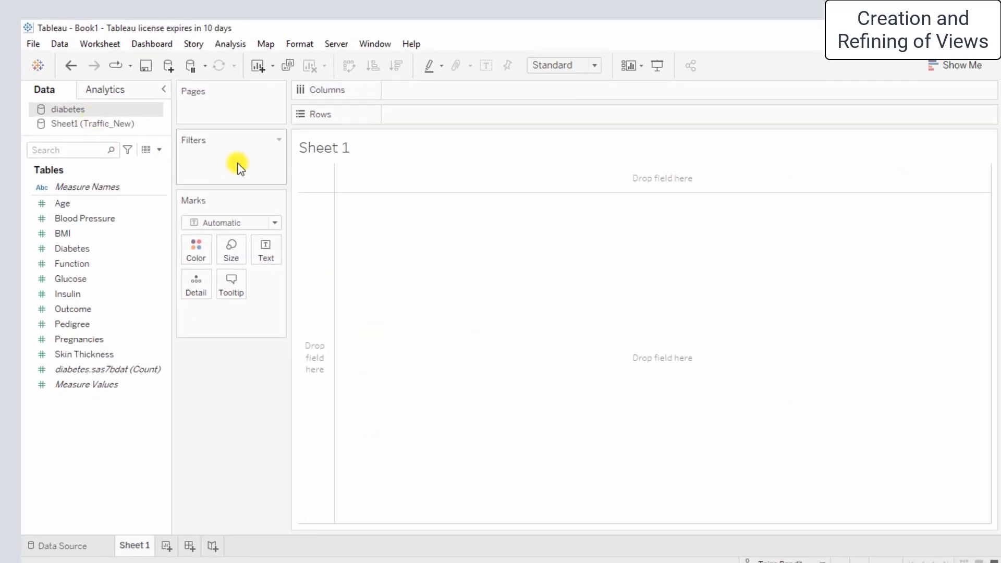
left_click(279, 201)
left_click(213, 440)
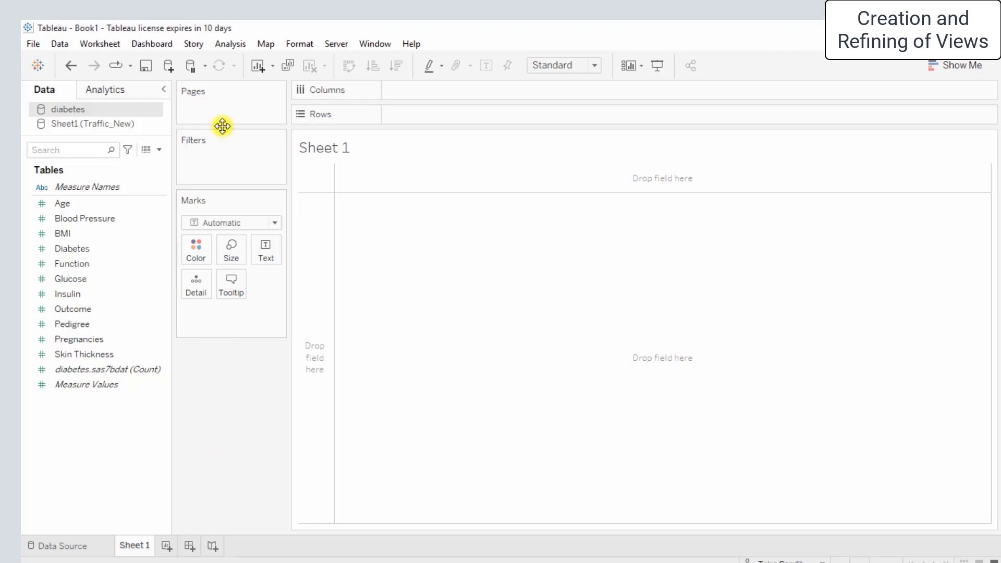
left_click(279, 91)
left_click(228, 392)
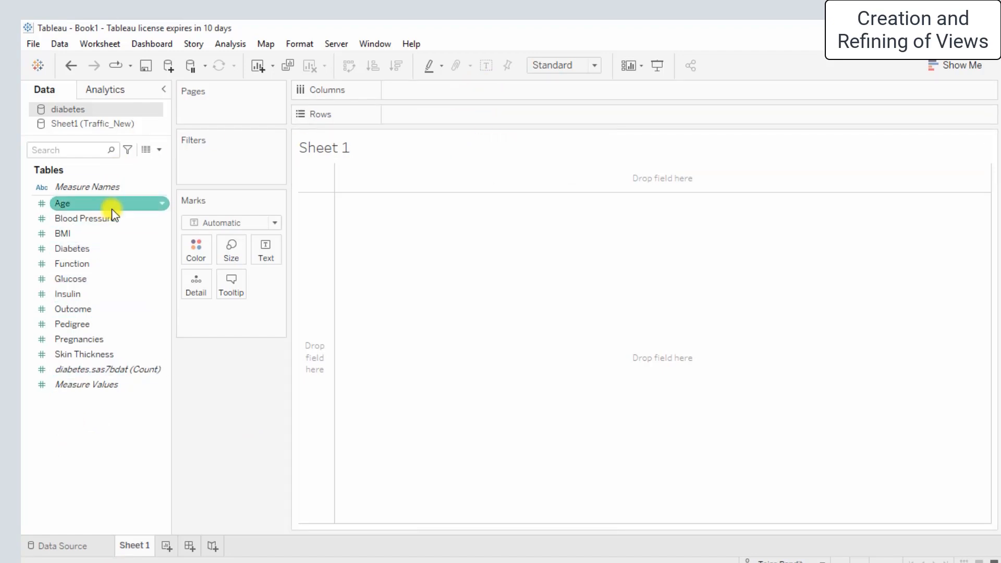
Step: Place Age on Columns and Blood Pressure on Rows
mouse_move(144, 263)
left_mouse_down()
mouse_move(519, 144)
mouse_move(577, 115)
left_mouse_up()
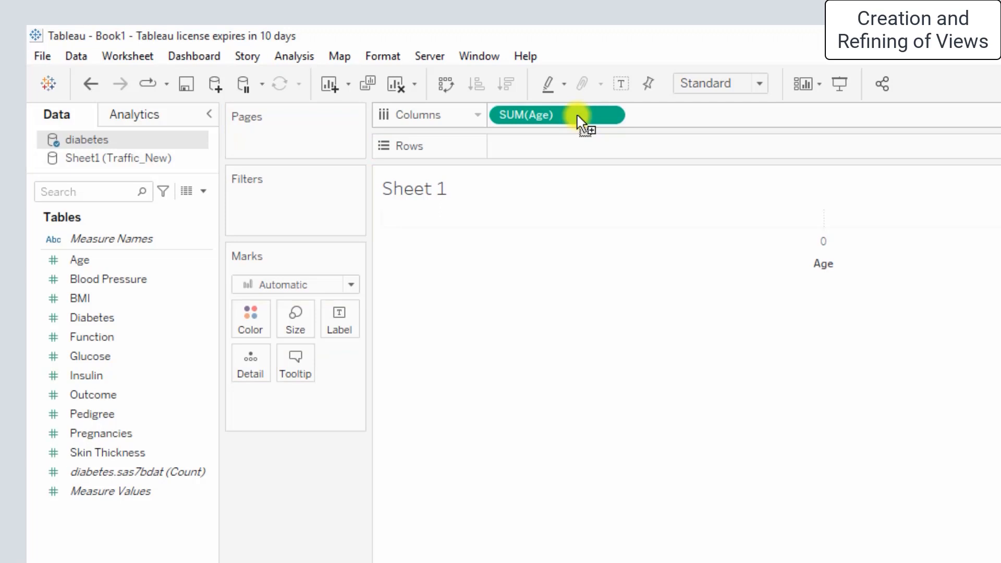
mouse_move(101, 280)
left_mouse_down()
mouse_move(641, 219)
mouse_move(624, 153)
left_mouse_up()
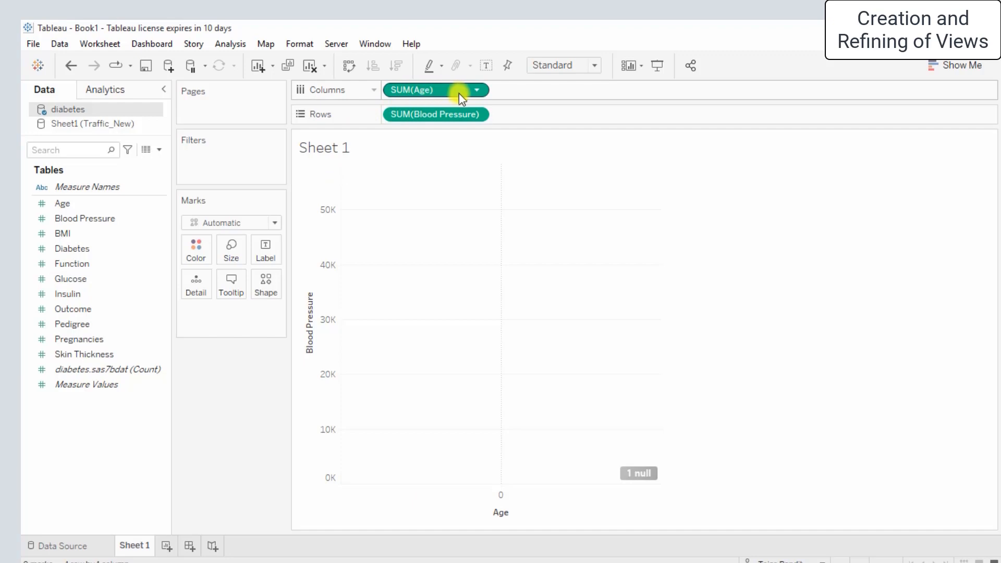
Step: Examine the measure and shelf-editing options of the Age and Blood Pressure fields in the view
left_click(477, 92)
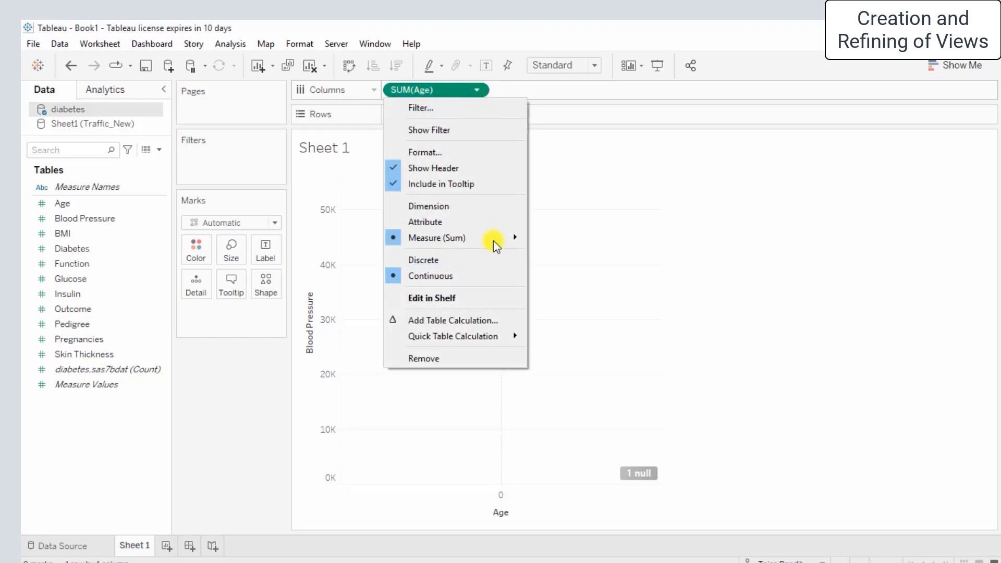
mouse_move(498, 238)
left_click(664, 212)
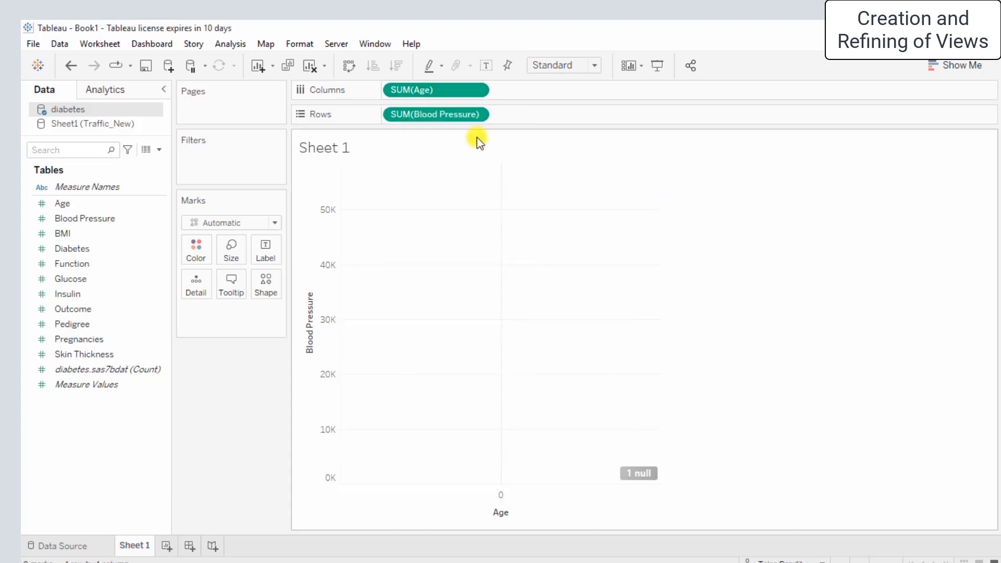
left_click(477, 114)
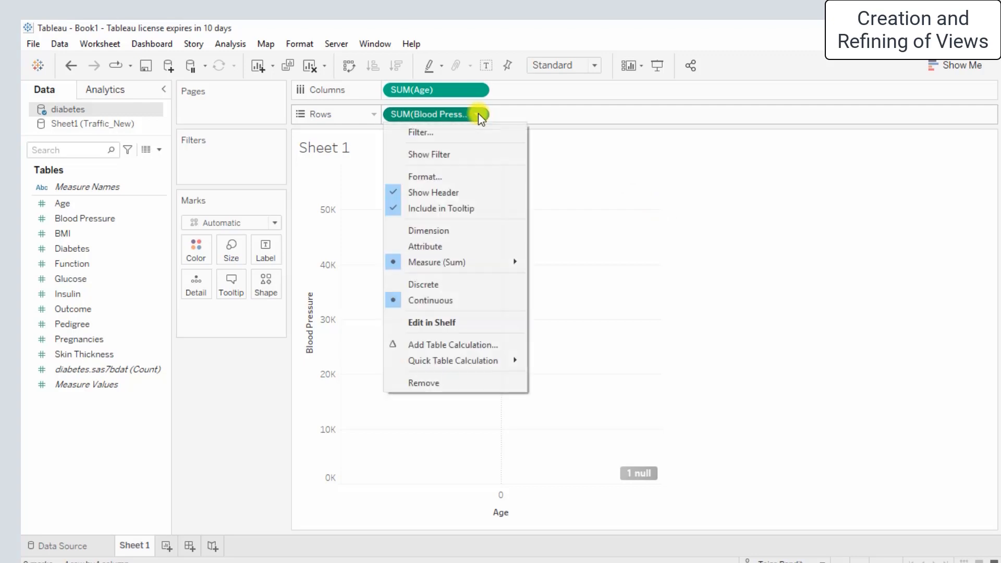
mouse_move(499, 265)
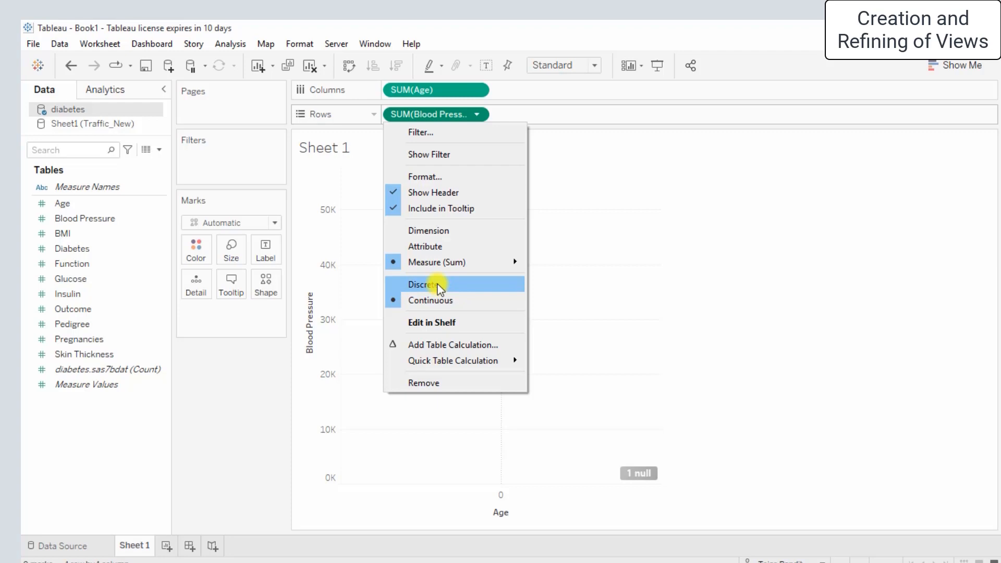
left_click(442, 324)
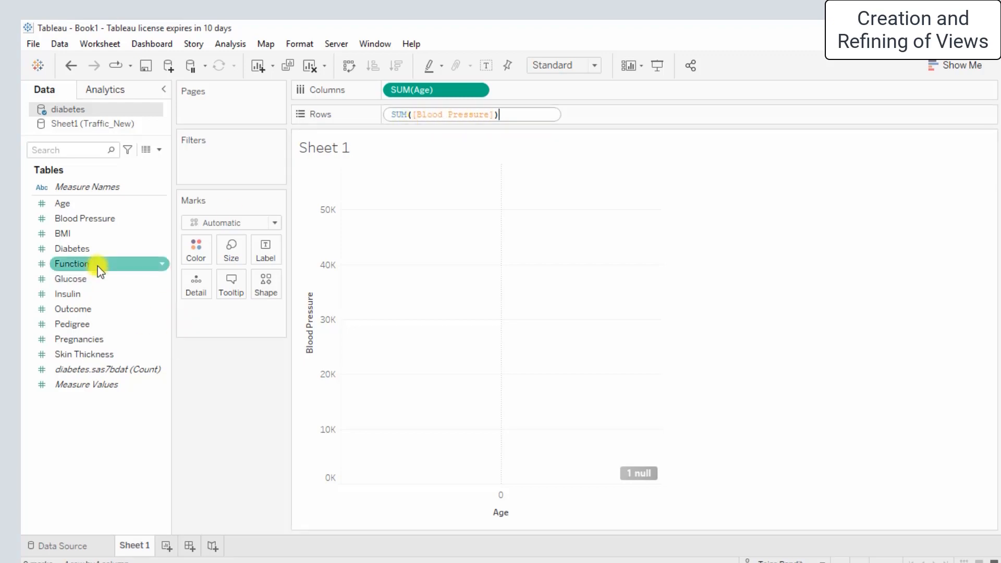
left_click(607, 214)
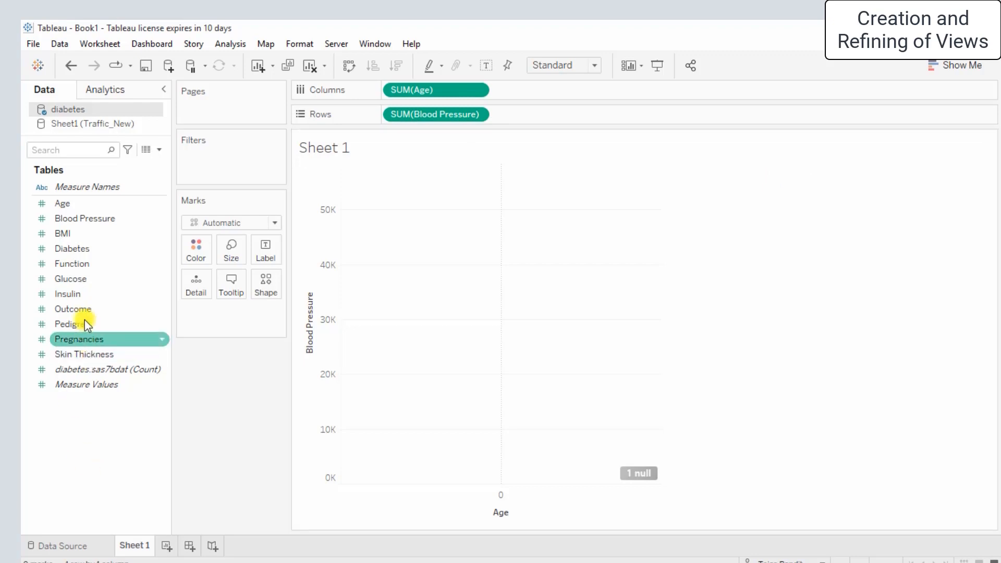
Step: Add Pedigree to Columns after Age and Function to Rows after Blood Pressure
left_click_drag(78, 324, 563, 95)
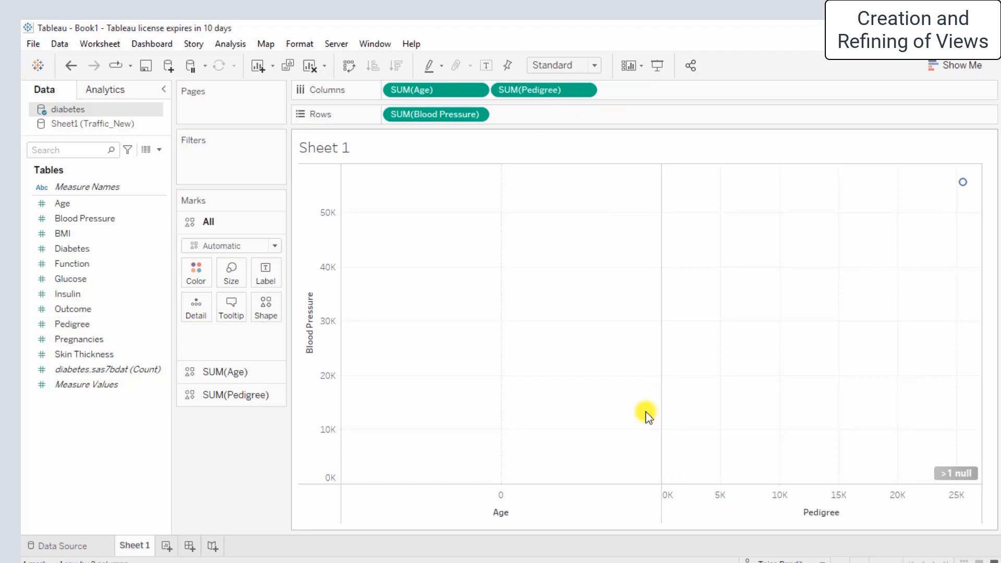
left_click_drag(64, 263, 624, 116)
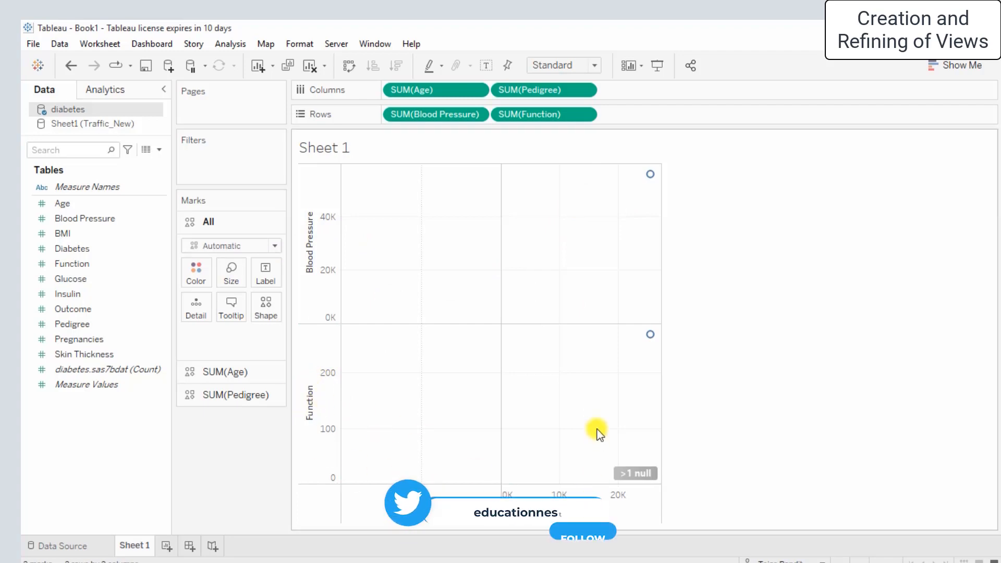
Step: Inspect the details of the Pedigree marks for Function and Blood Pressure in the view
left_click(649, 337)
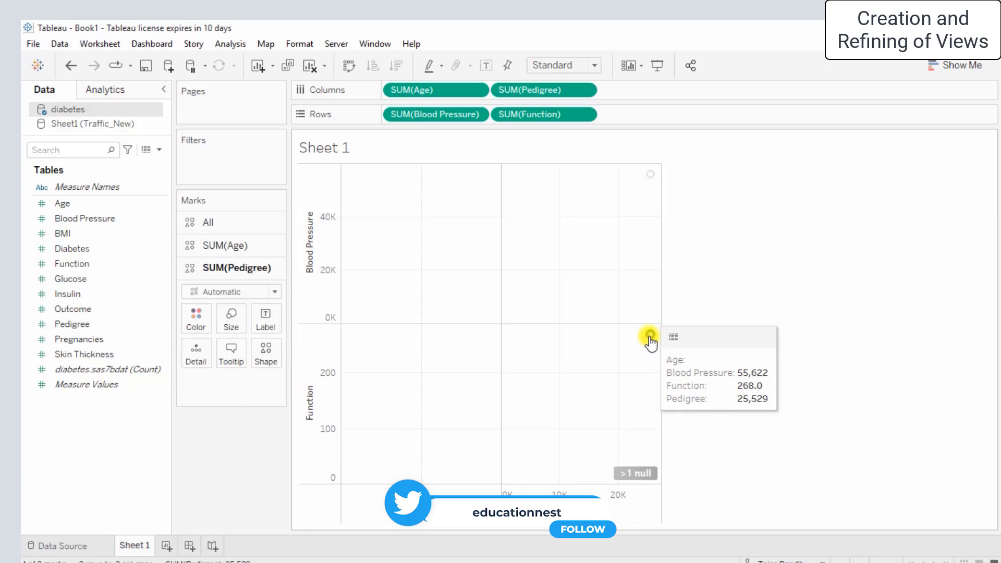
left_click(650, 175)
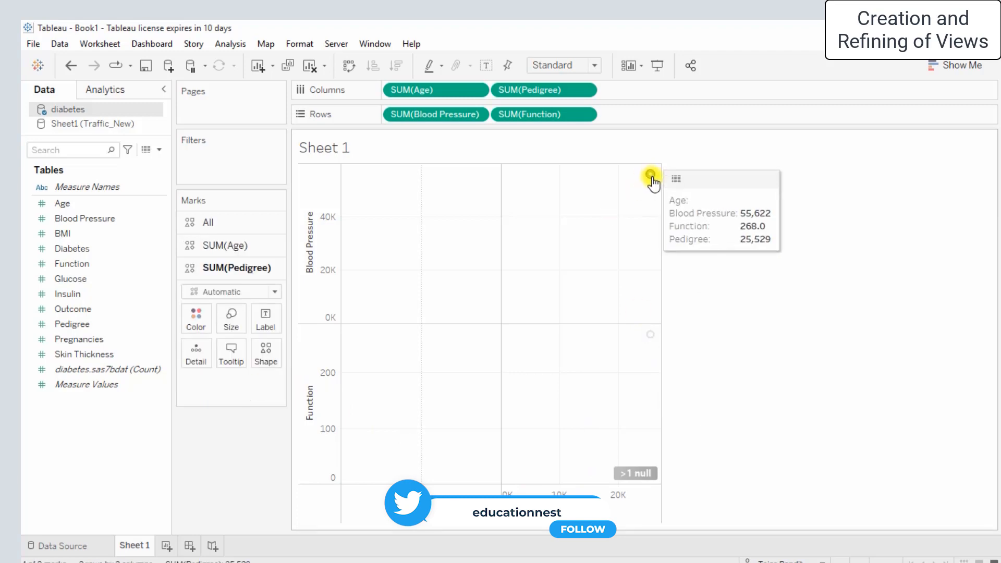
left_click(747, 386)
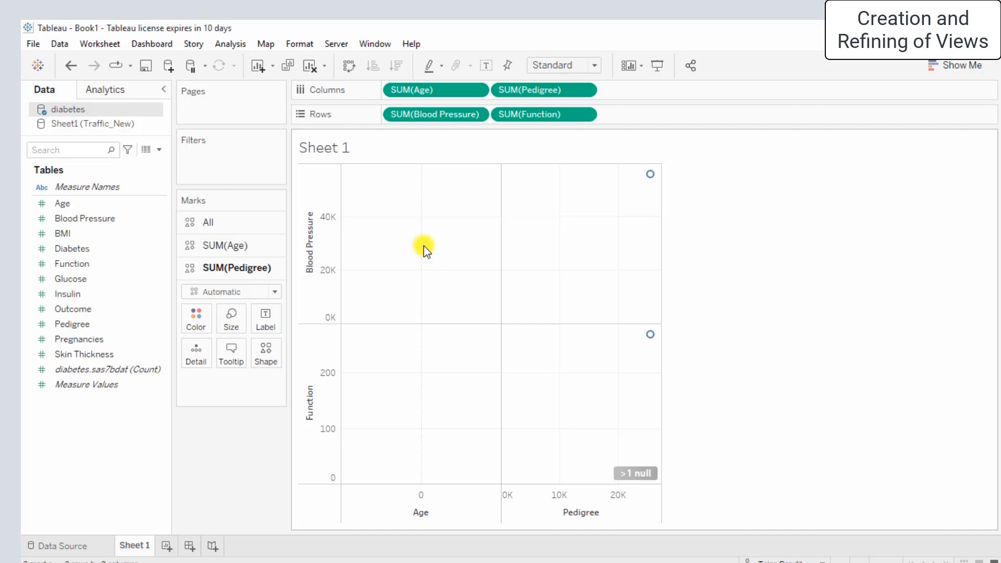
Step: Place BMI on Pages and examine the page control's value list and customization options
left_click_drag(23, 384, 259, 108)
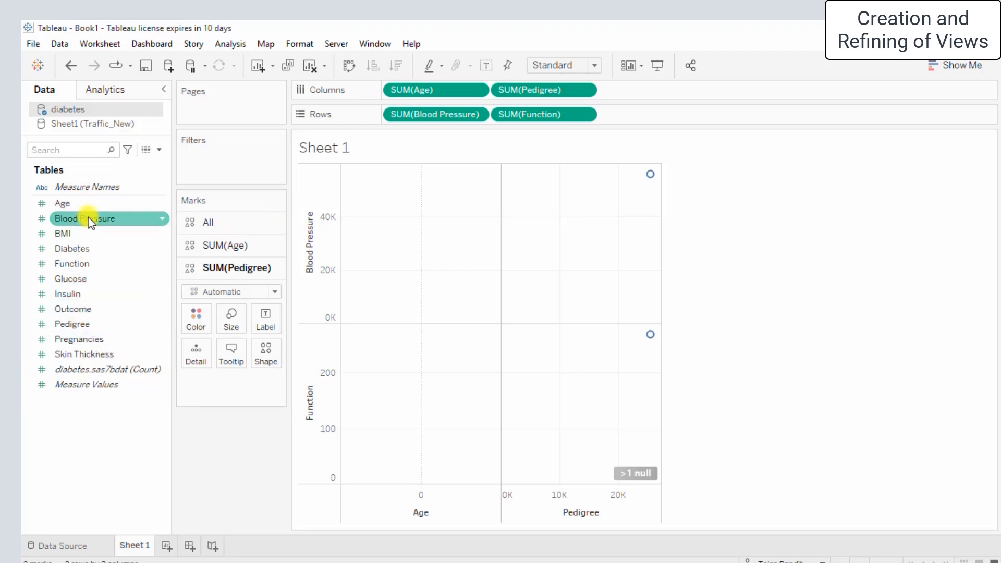
left_click_drag(78, 234, 217, 110)
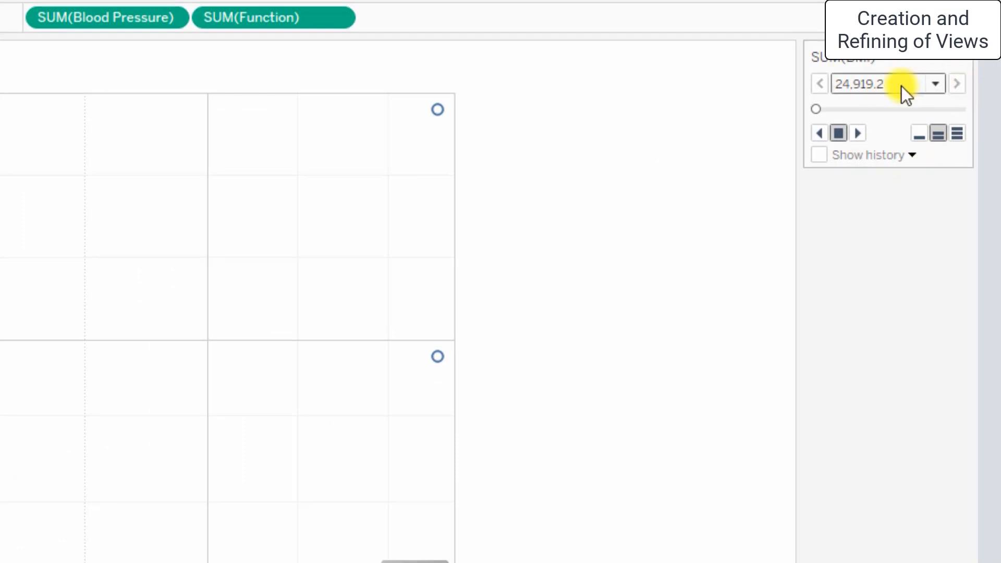
left_click(942, 83)
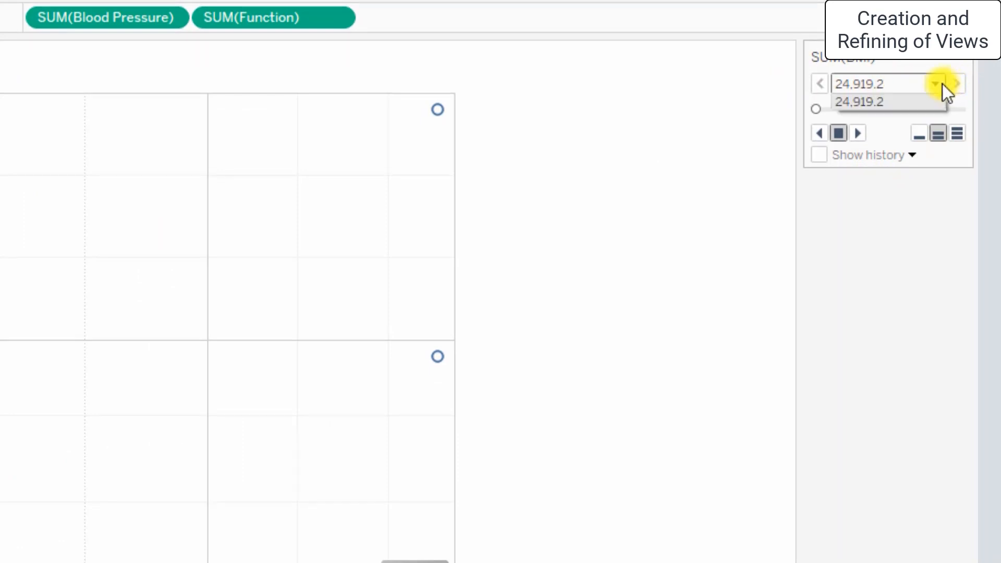
left_click(942, 83)
left_click(956, 59)
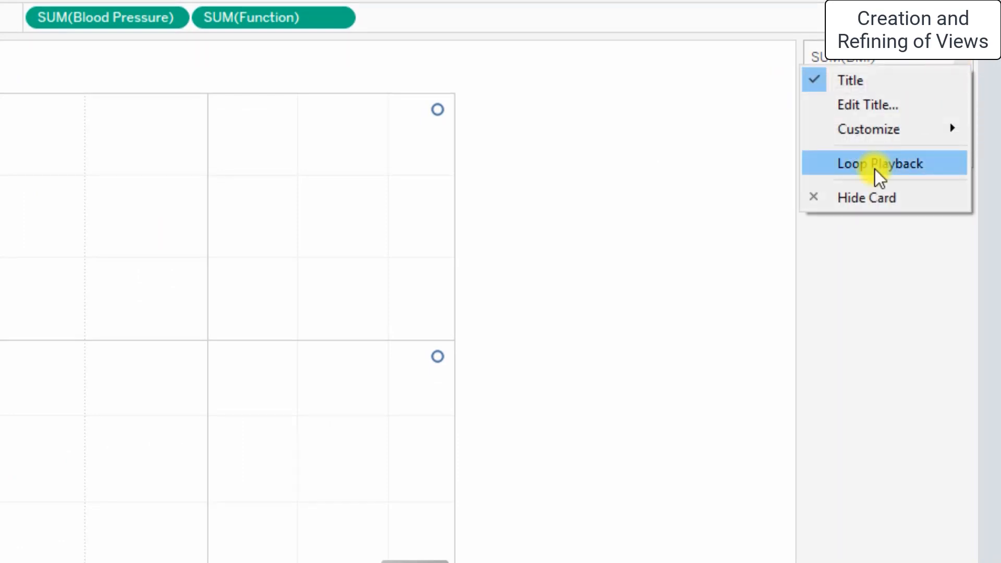
mouse_move(887, 136)
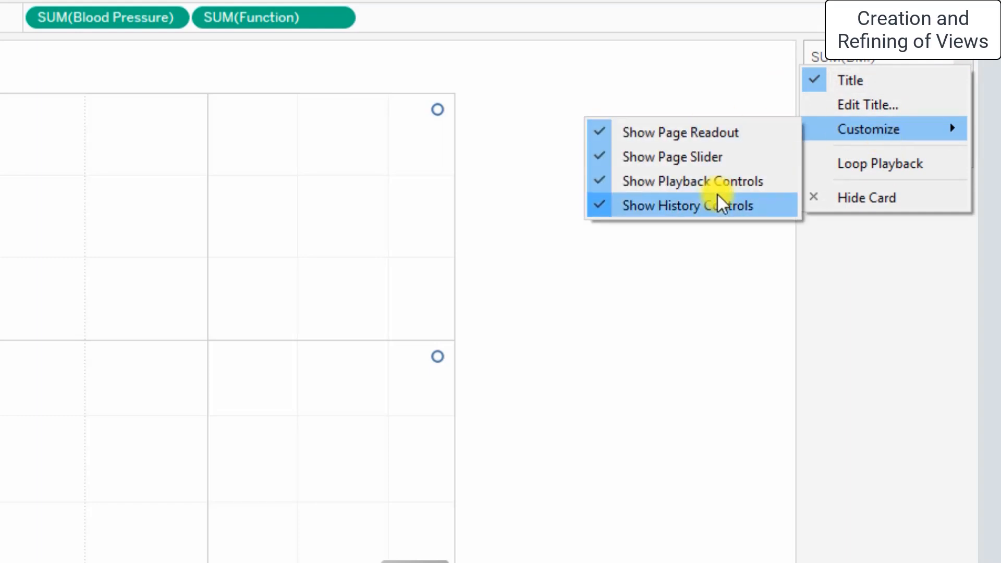
left_click(908, 295)
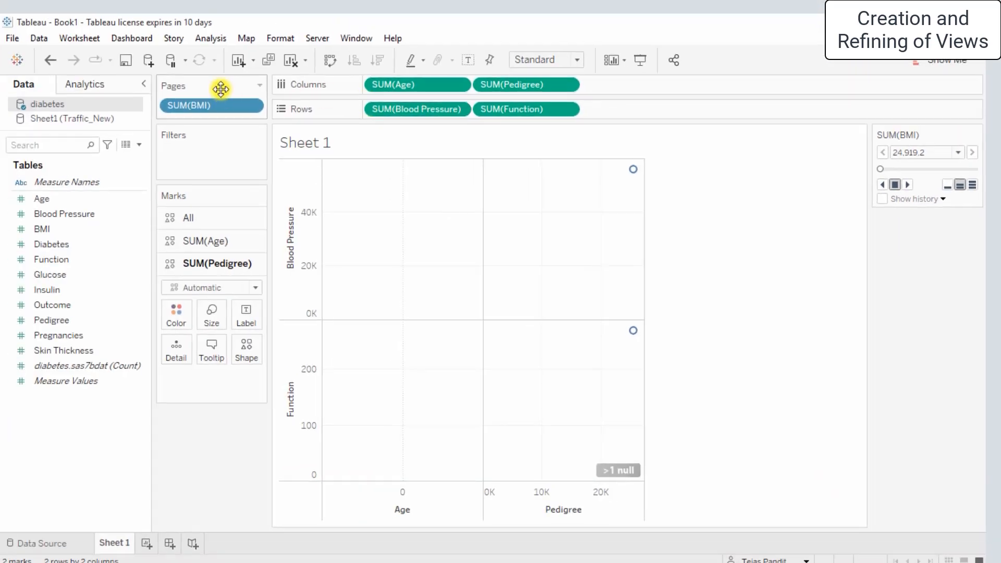
Step: Clear the Pages shelf
left_click(260, 86)
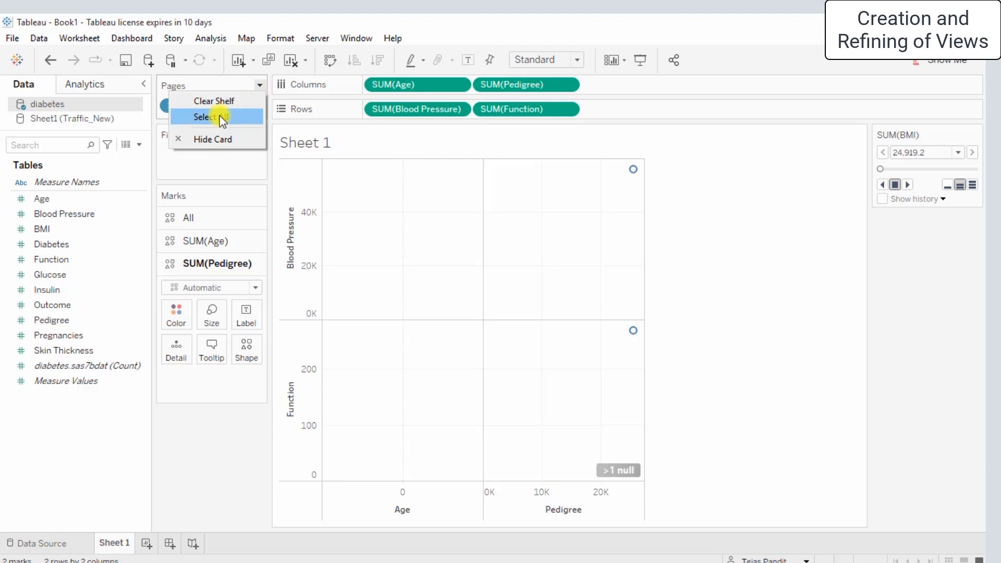
left_click(224, 101)
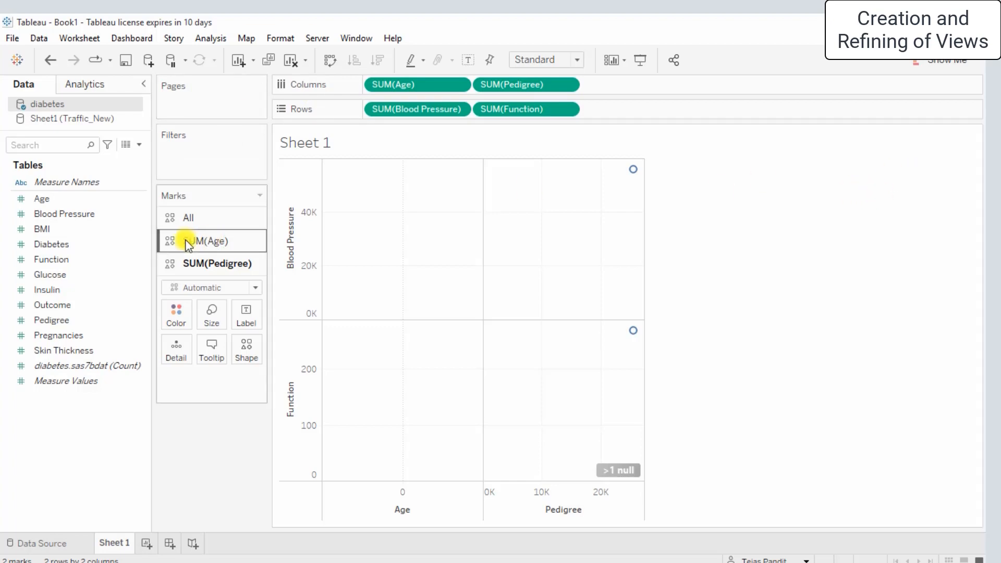
Step: Start a filter on all values of Glucose and compare the At least, At most, Special and Range of values types
left_click_drag(56, 277, 198, 152)
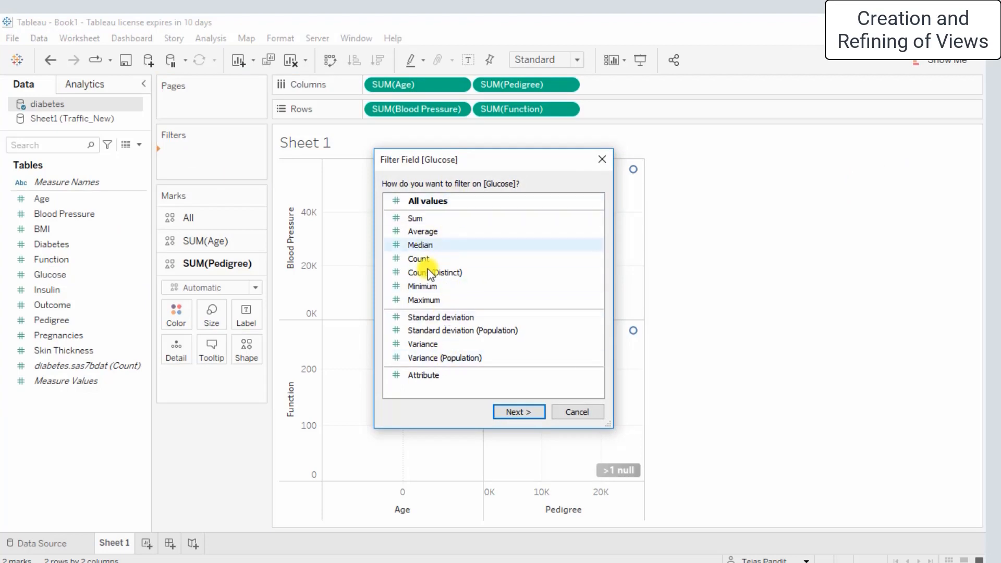
left_click(419, 200)
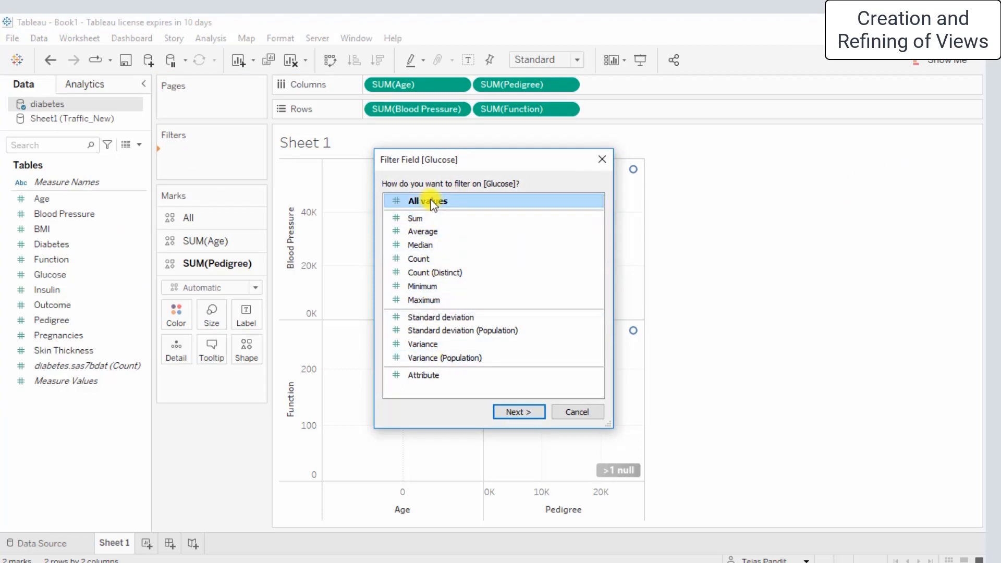
left_click(517, 413)
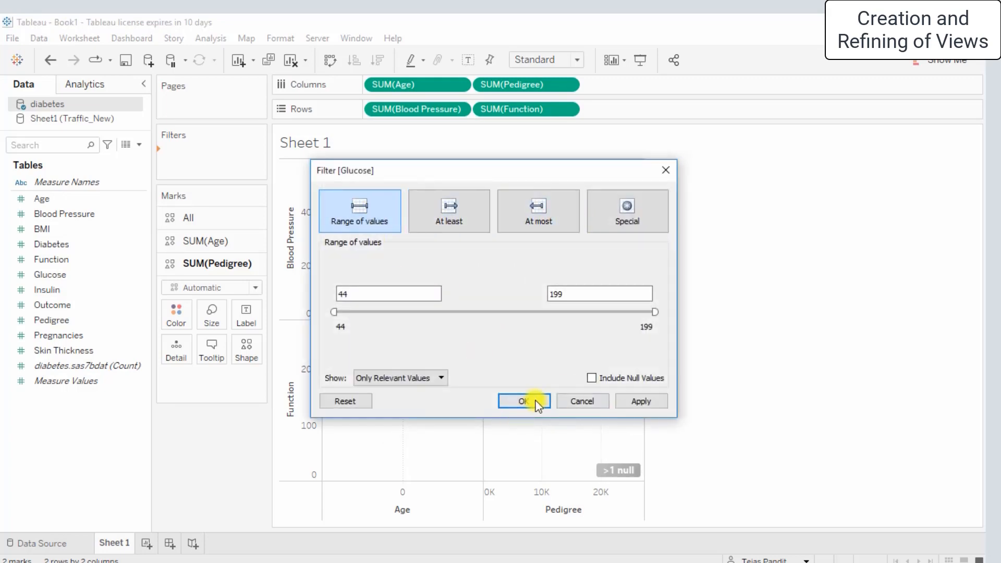
left_click(455, 208)
left_click(537, 211)
left_click(626, 212)
left_click(357, 225)
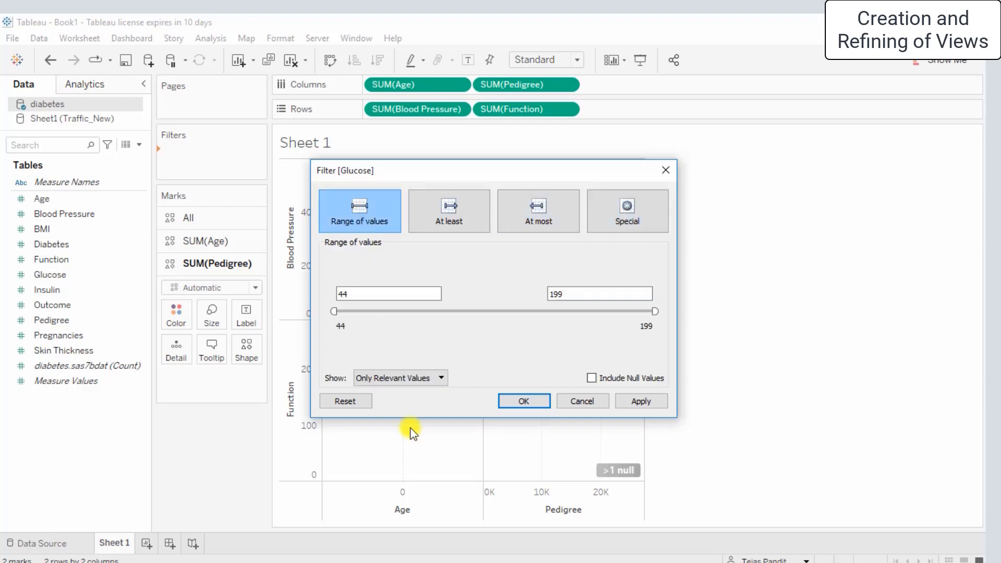
Step: Set the Glucose range filter to show All Values in Database and apply it to the view
left_click(431, 378)
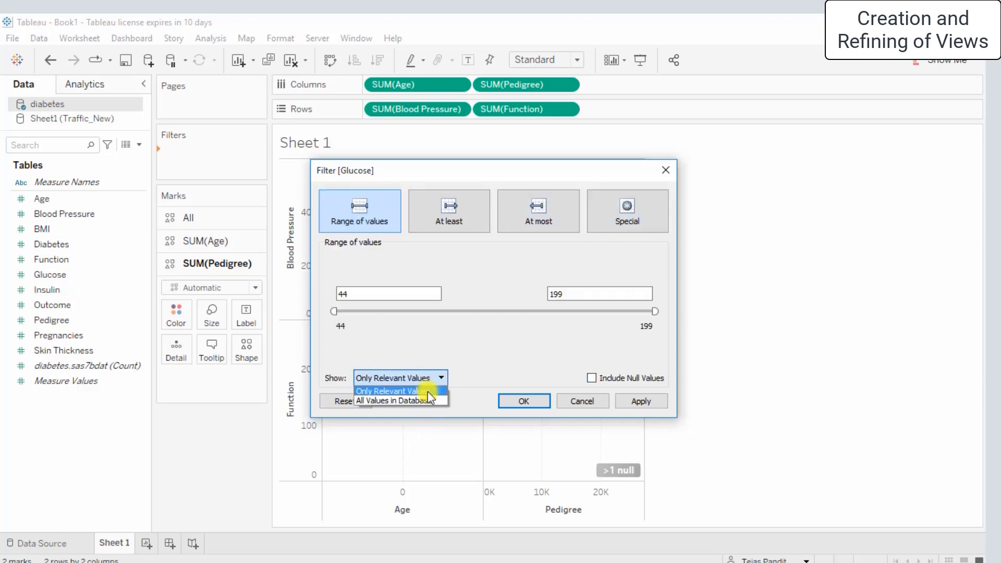
left_click(423, 401)
left_click(641, 400)
left_click(524, 400)
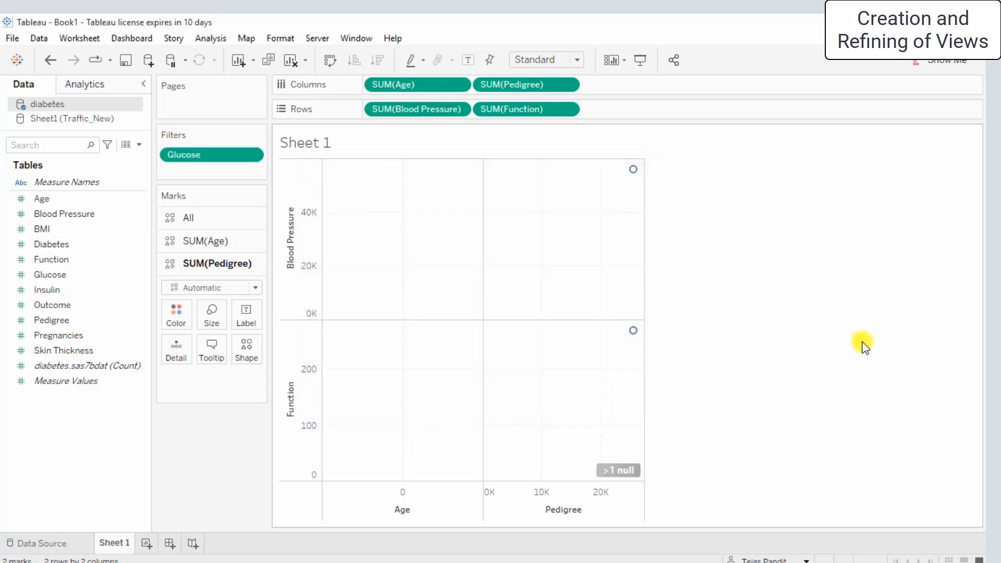
Step: Examine the Glucose filter's worksheet and measure options, and try changing its measure to Sum
left_click(254, 156)
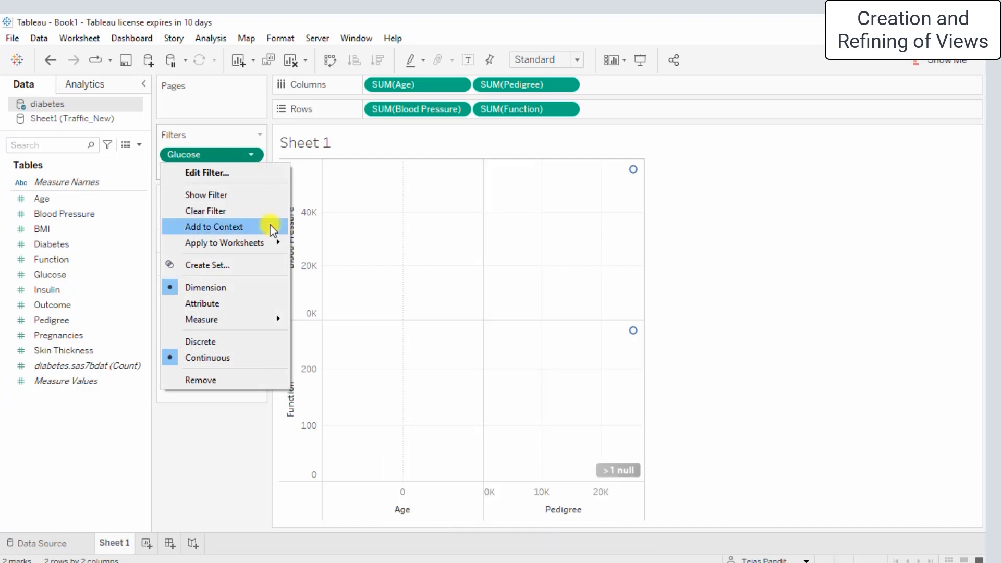
mouse_move(283, 243)
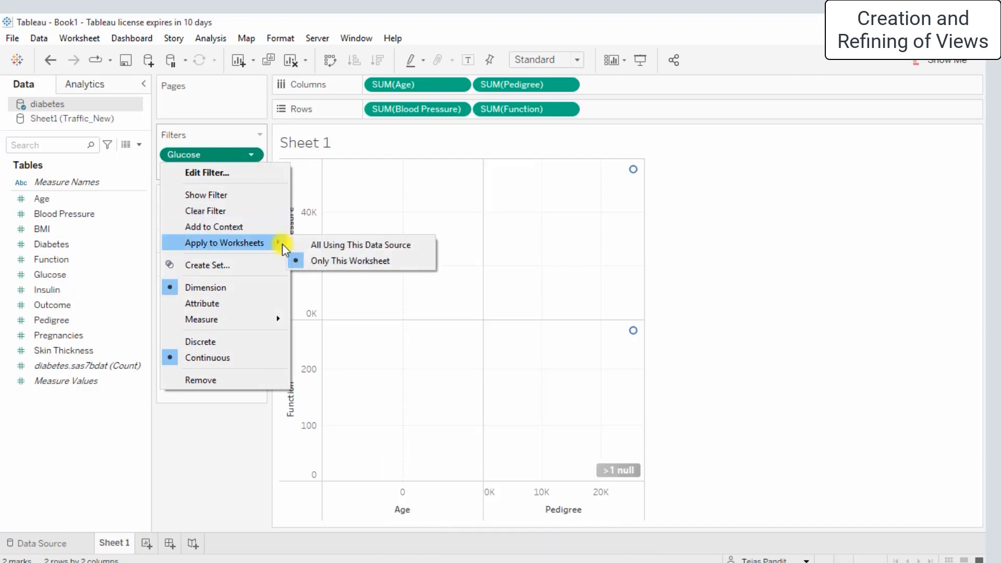
mouse_move(281, 321)
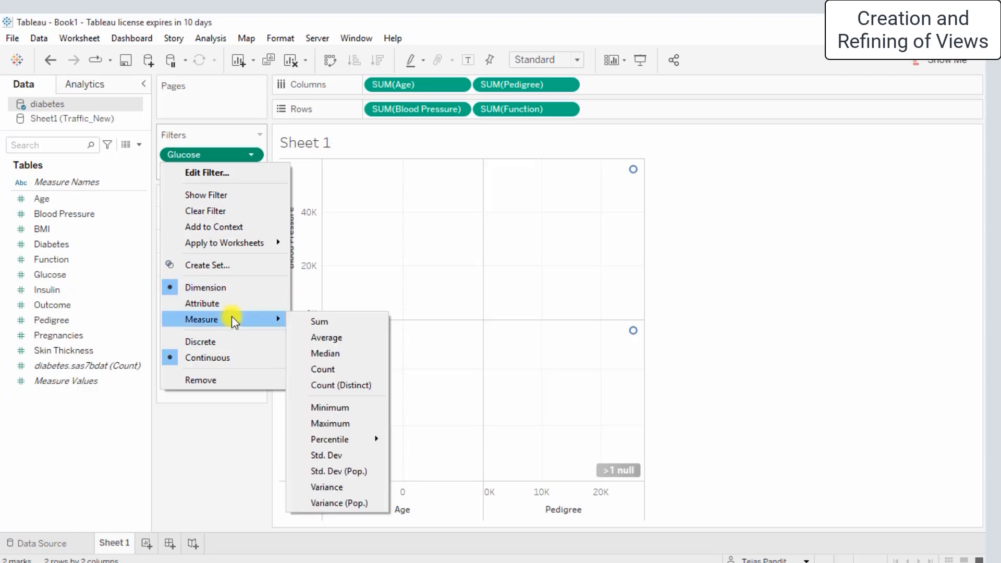
left_click(318, 321)
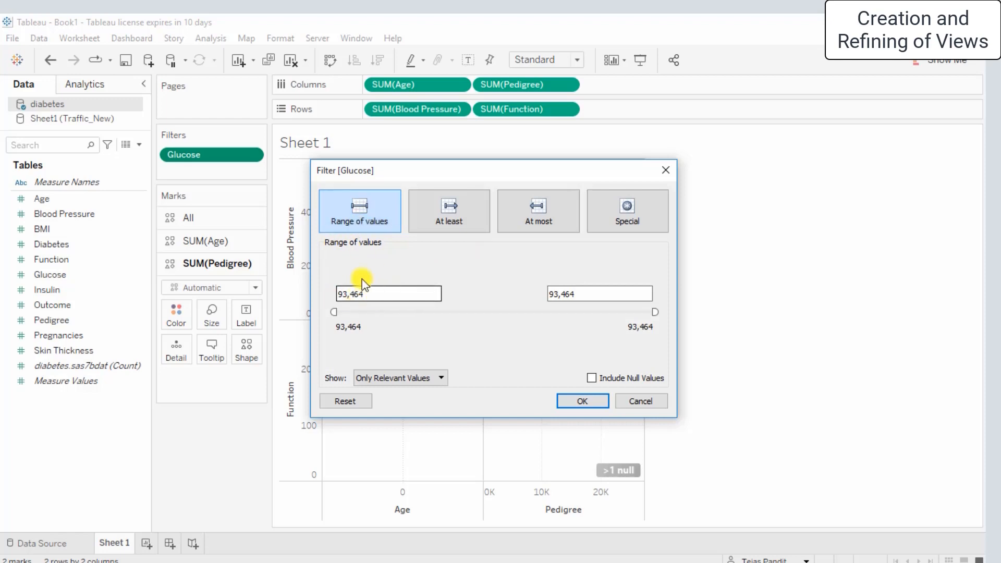
left_click(643, 400)
Step: Clear the Glucose filter from the Filters shelf
left_click(260, 135)
left_click(29, 476)
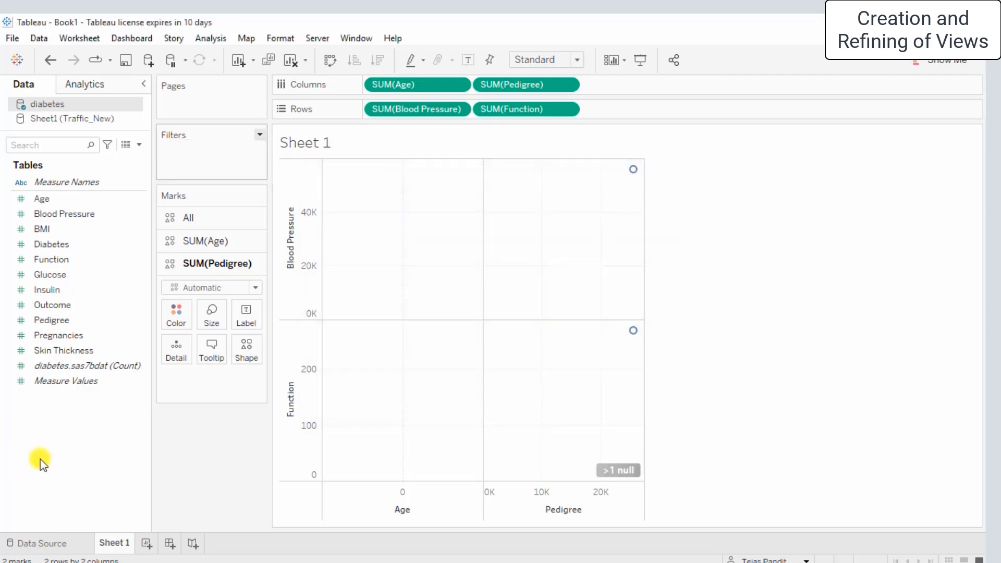
Step: Filter the view by the Count of Insulin as a range of values and review the new filter's options
left_click_drag(61, 290, 211, 158)
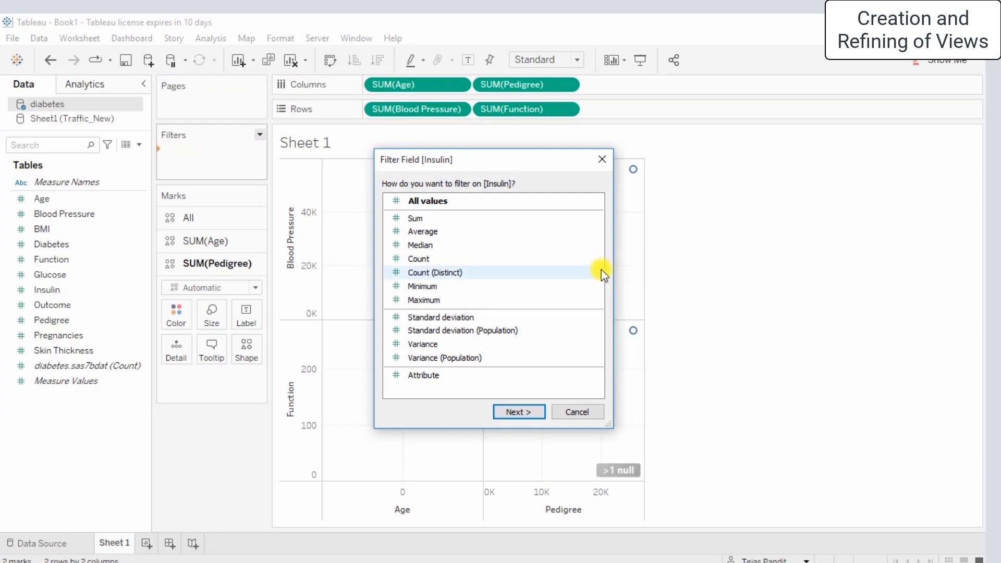
left_click(476, 258)
left_click(514, 413)
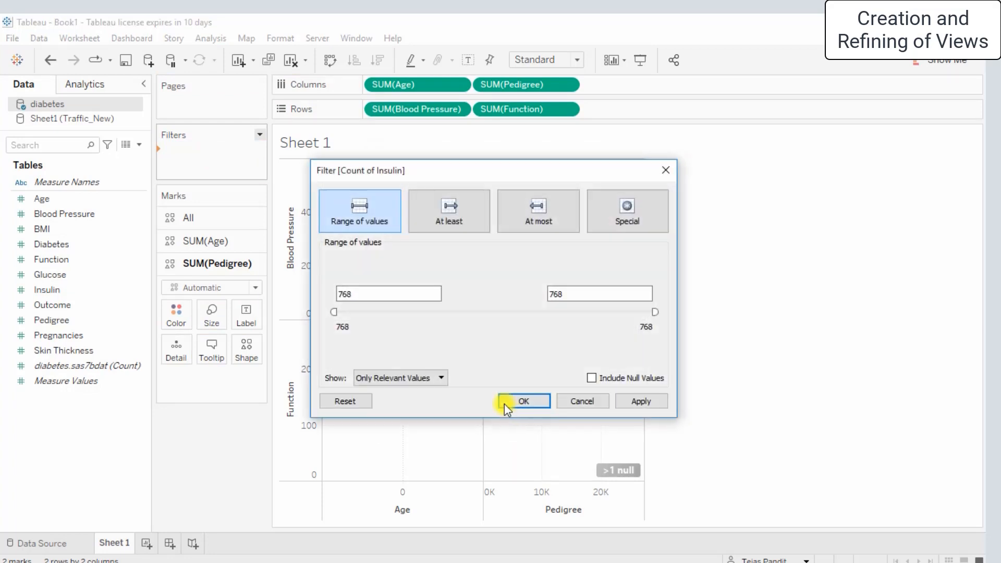
left_click(624, 401)
left_click(540, 401)
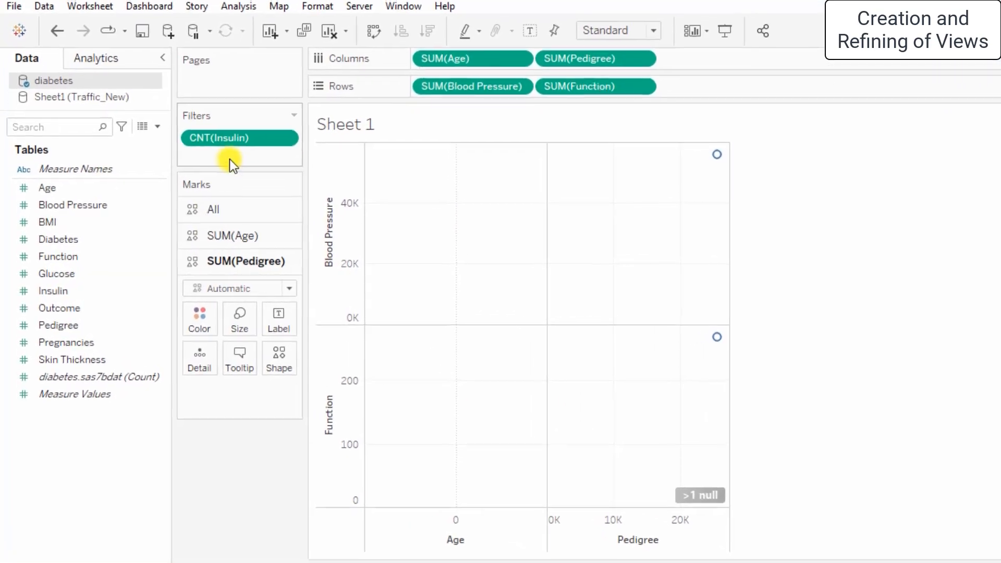
left_click(285, 137)
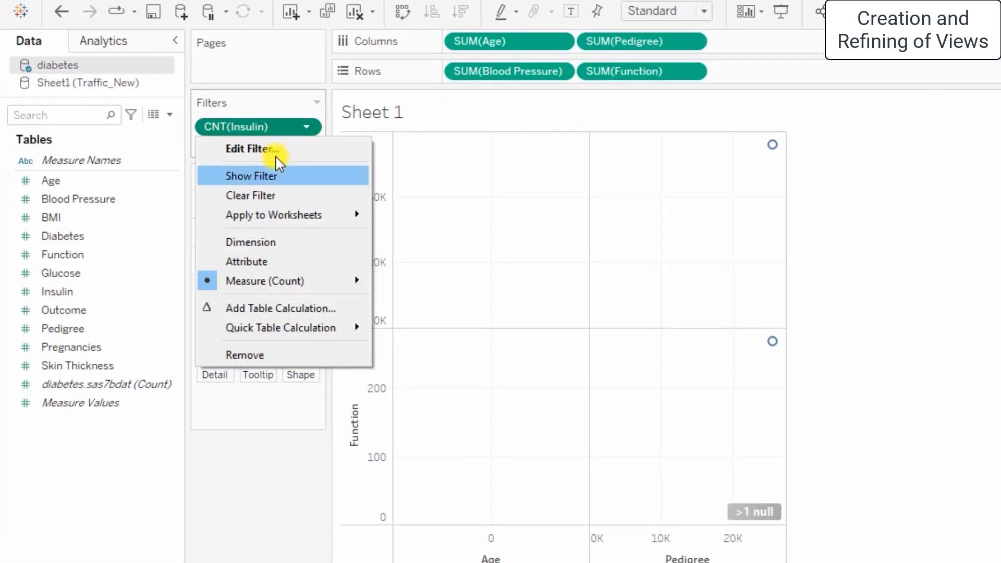
left_click(232, 524)
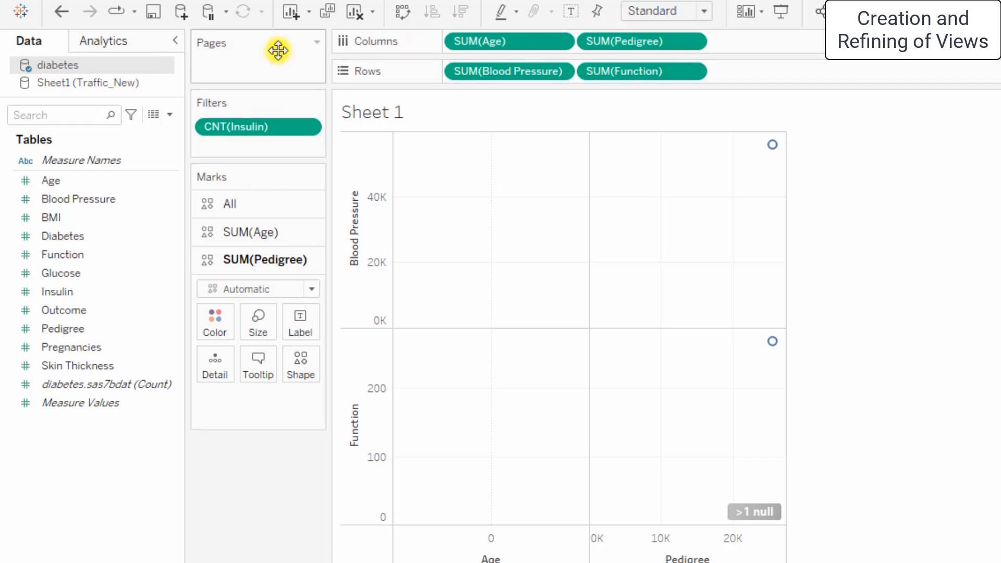
Step: Convert the Age field on Columns to discrete, keeping Sum as its measure
left_click(559, 42)
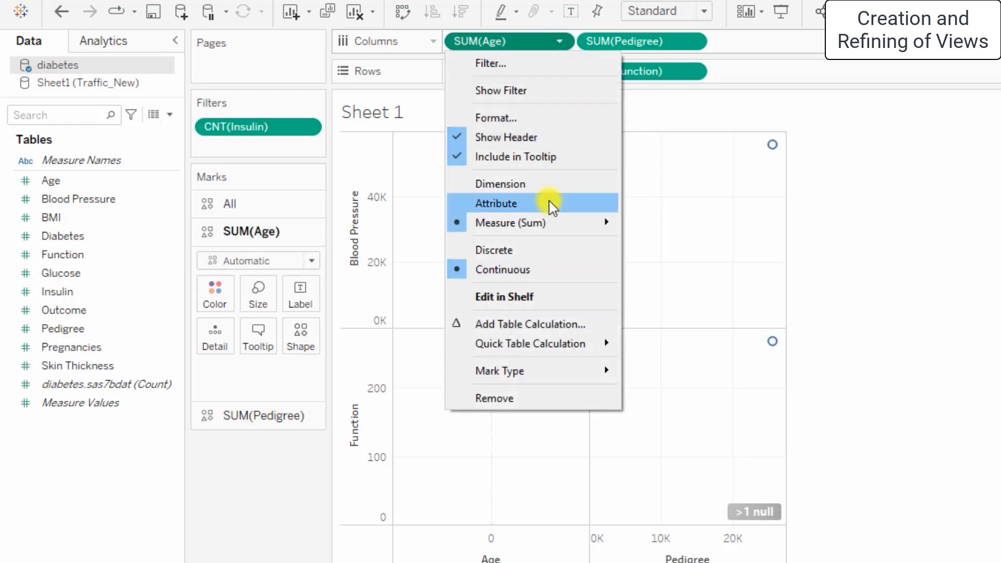
mouse_move(570, 226)
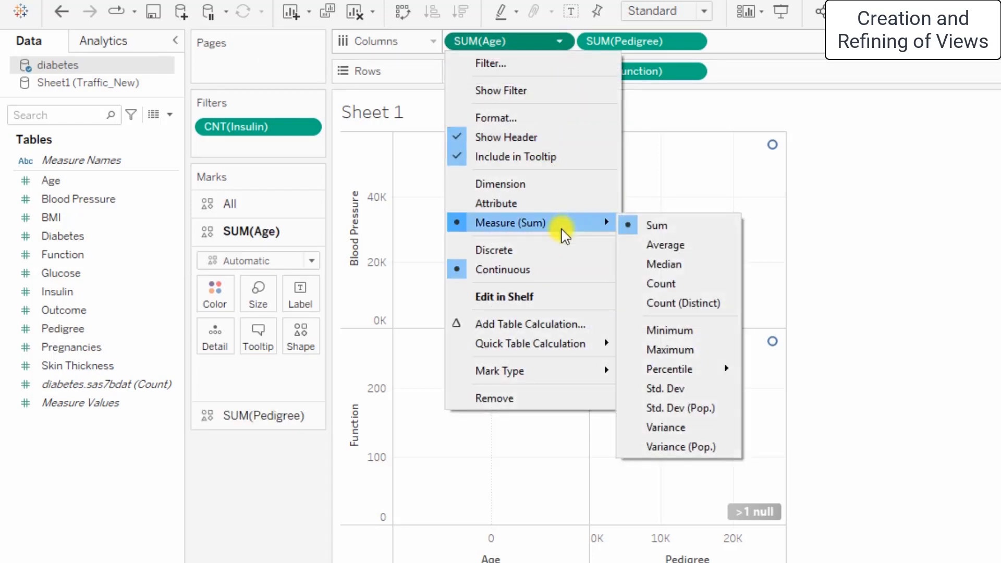
left_click(532, 255)
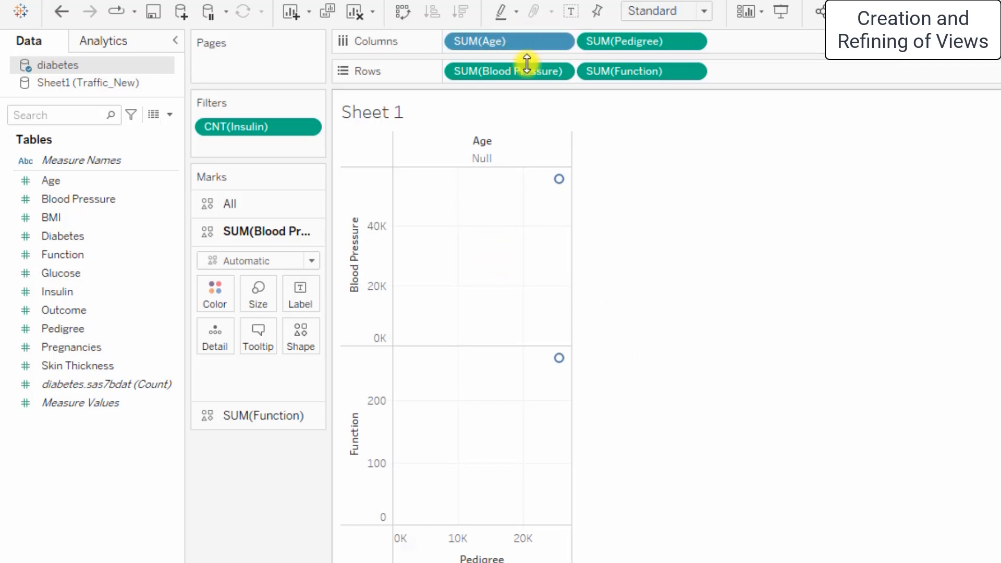
Step: Convert the Pedigree field on Columns to discrete and check the resulting bars
left_click(696, 44)
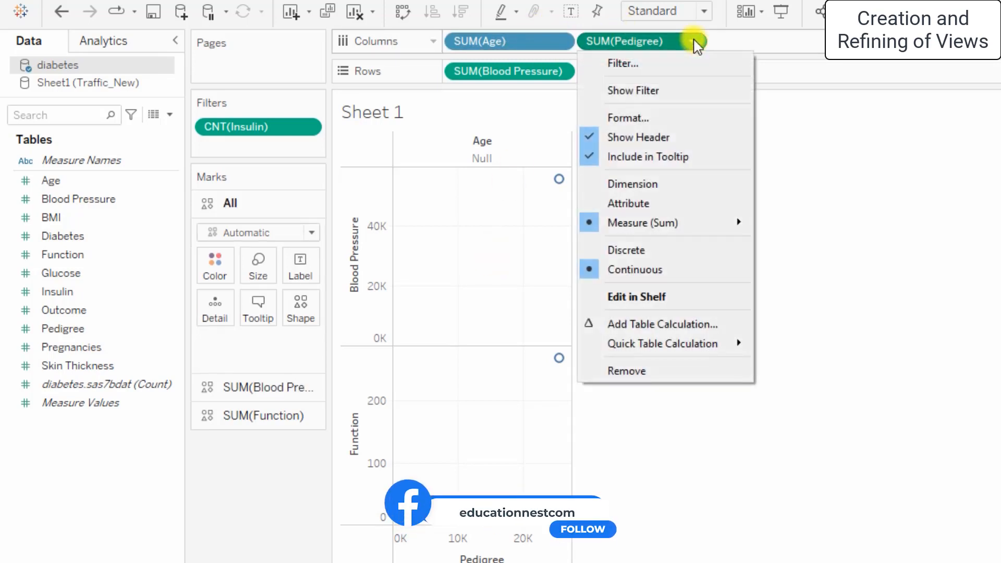
mouse_move(699, 224)
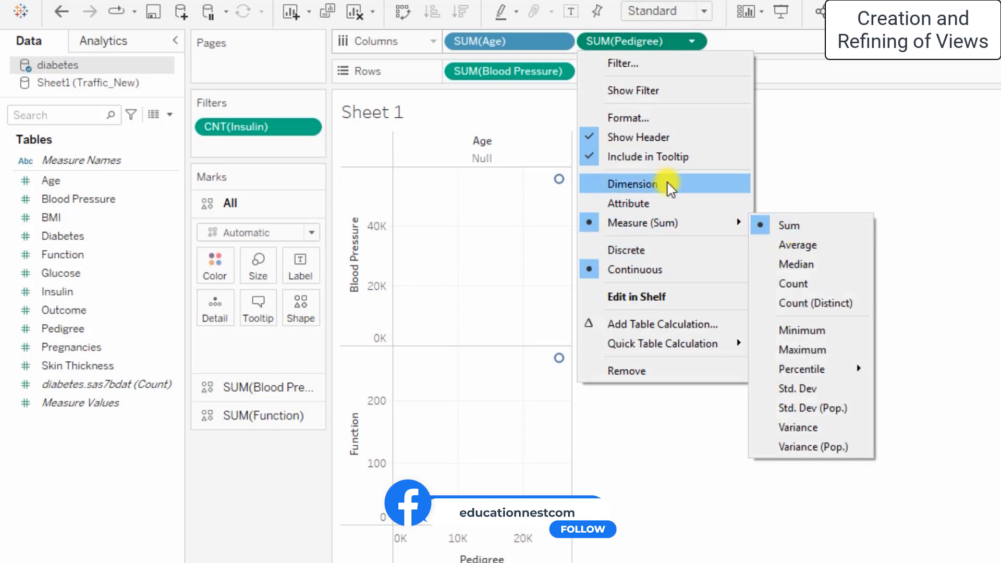
left_click(663, 245)
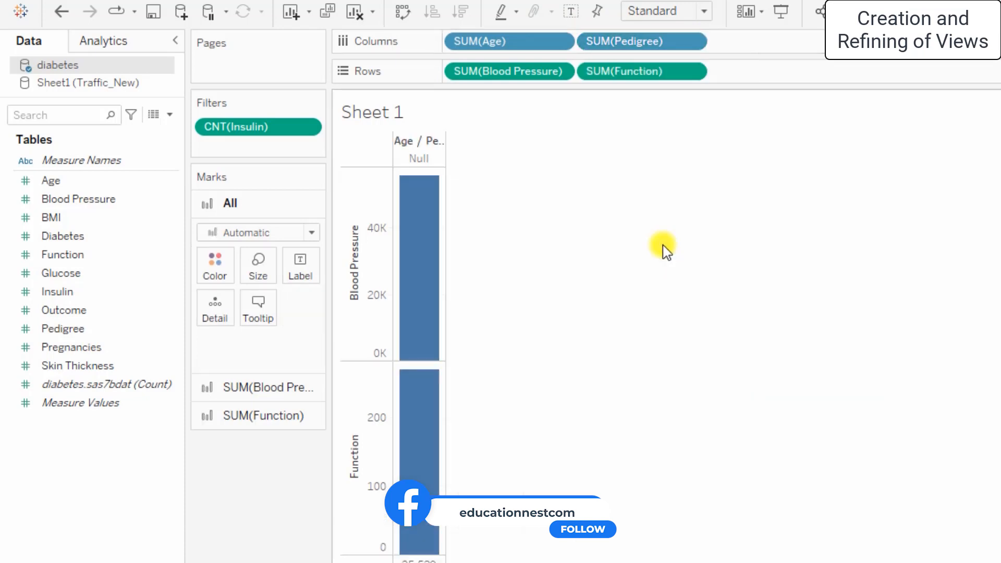
mouse_move(417, 283)
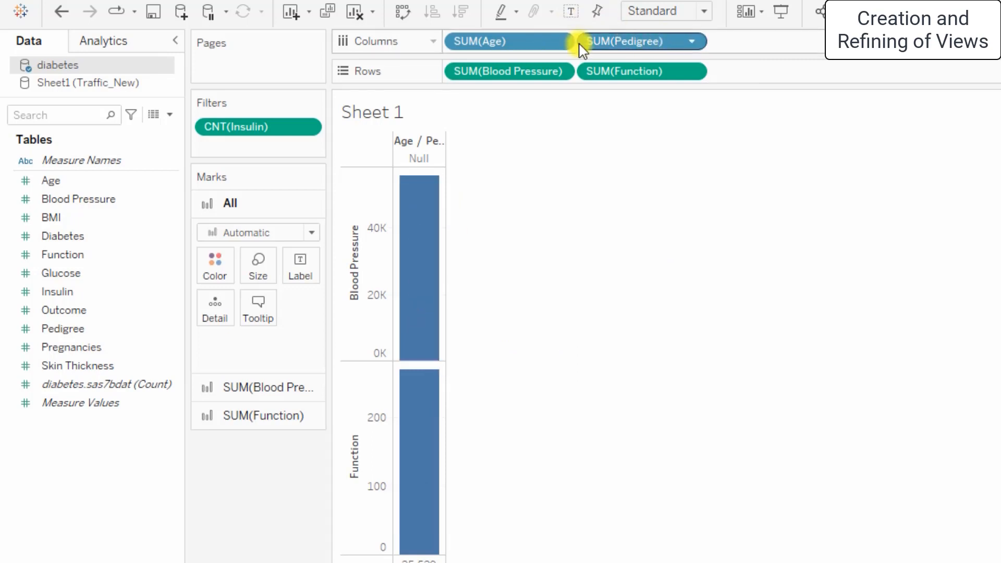
Step: Change the aggregation of both the Age and Pedigree fields on Columns to Count
left_click(560, 42)
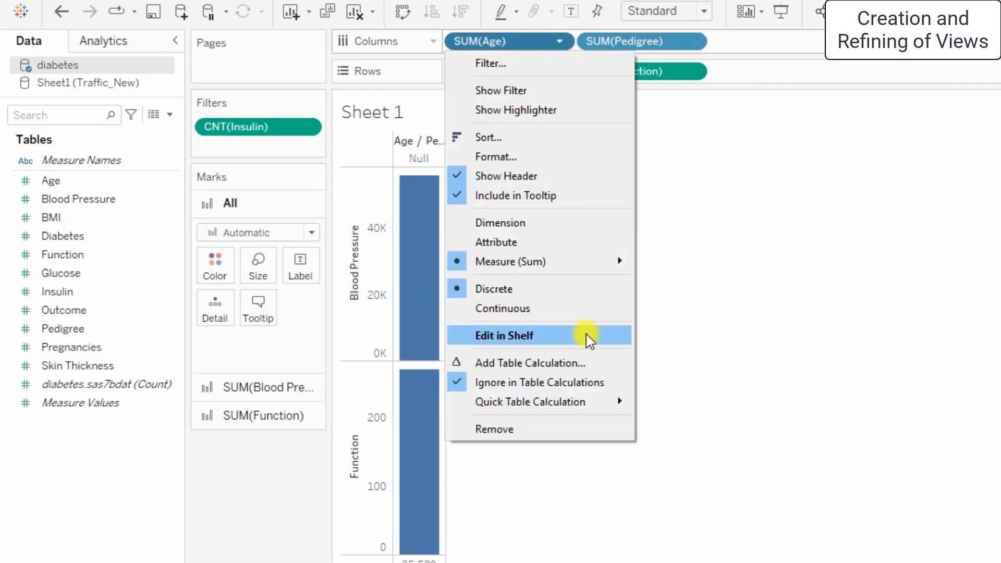
mouse_move(625, 267)
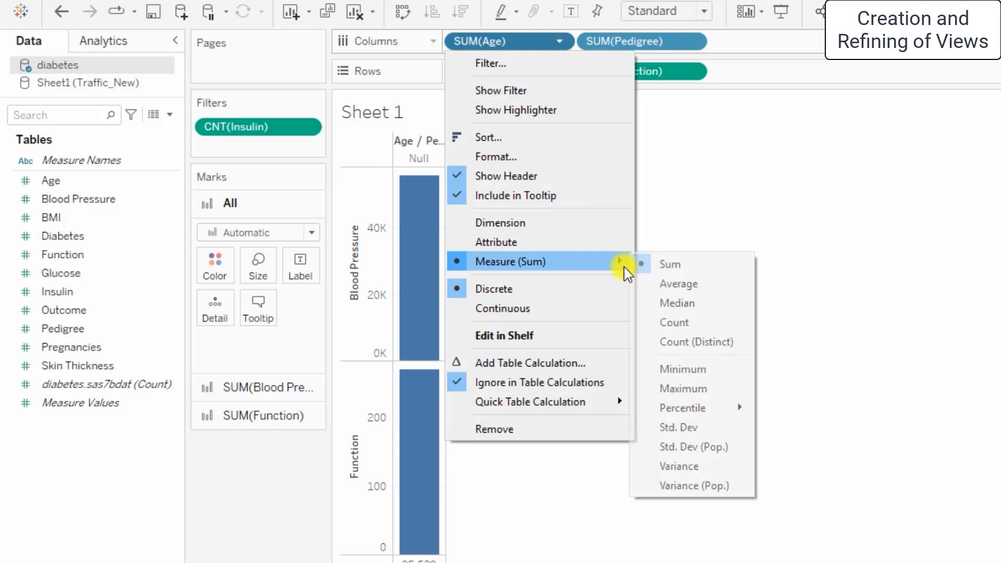
left_click(692, 322)
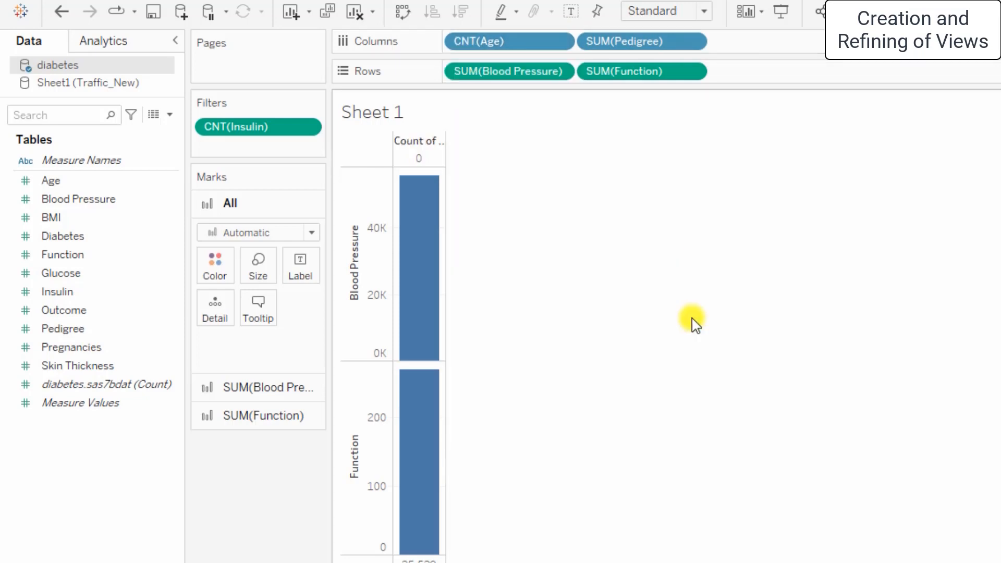
left_click(694, 42)
mouse_move(715, 264)
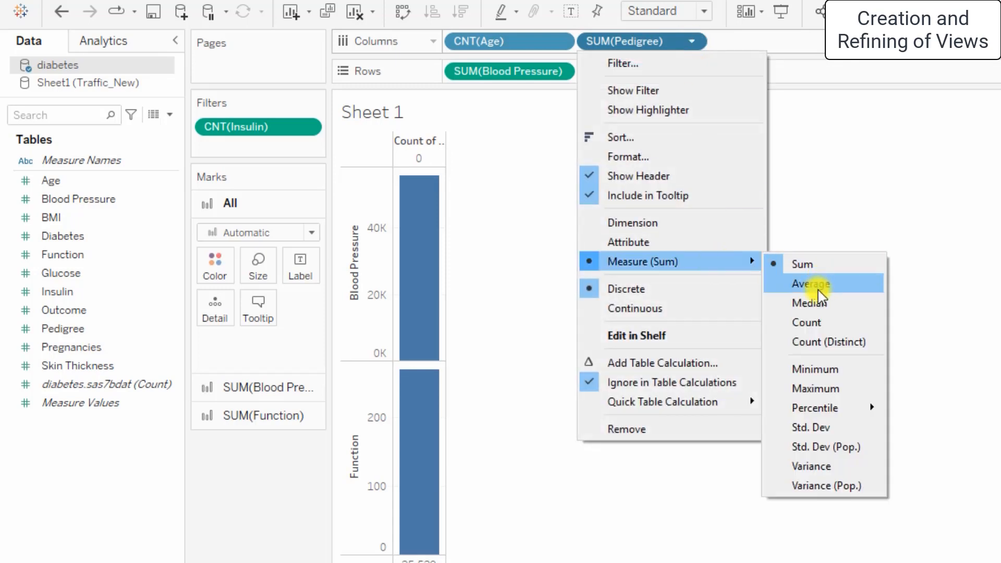
left_click(808, 321)
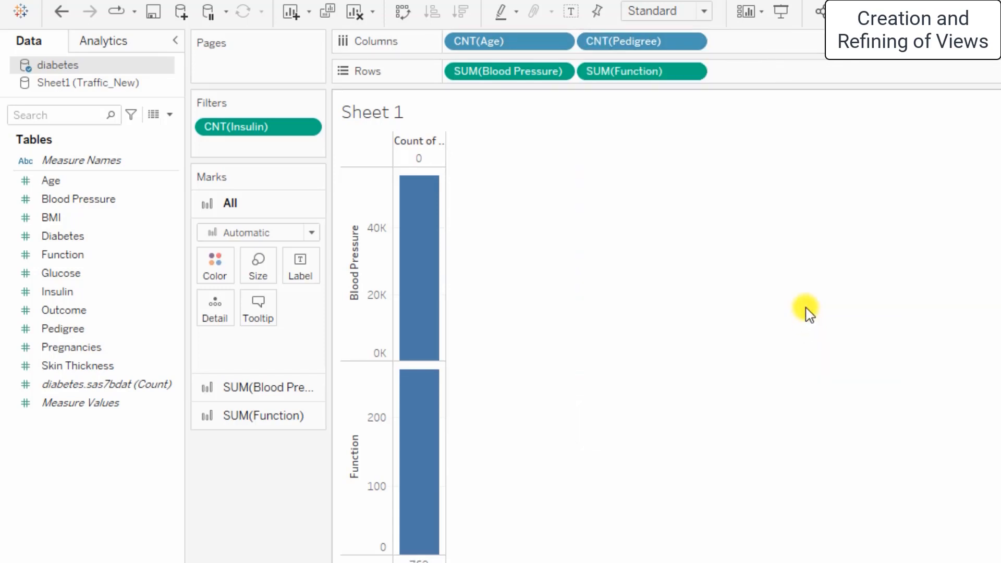
Step: Change the aggregation of both the Blood Pressure and Function fields on Rows to Minimum
left_click(560, 72)
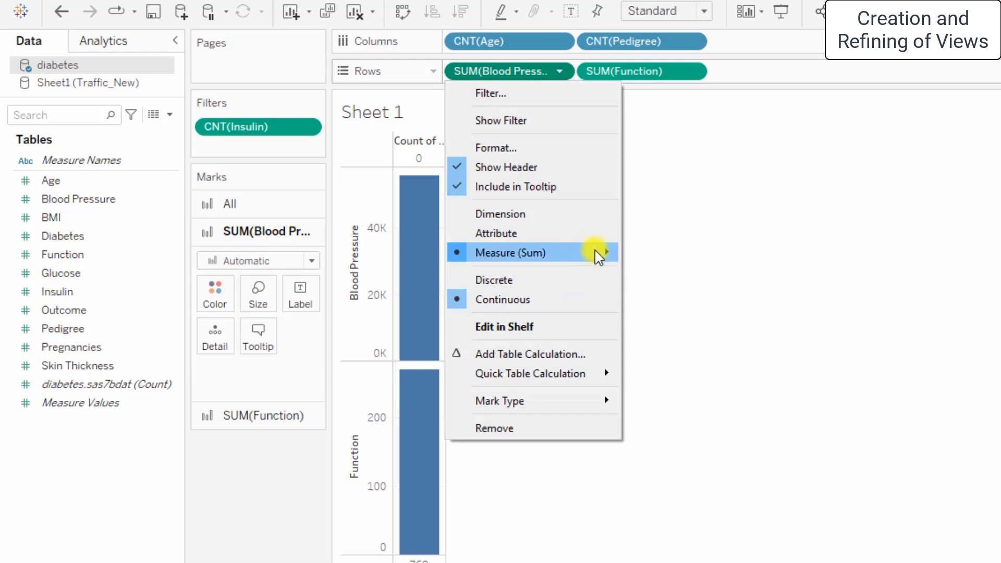
mouse_move(599, 256)
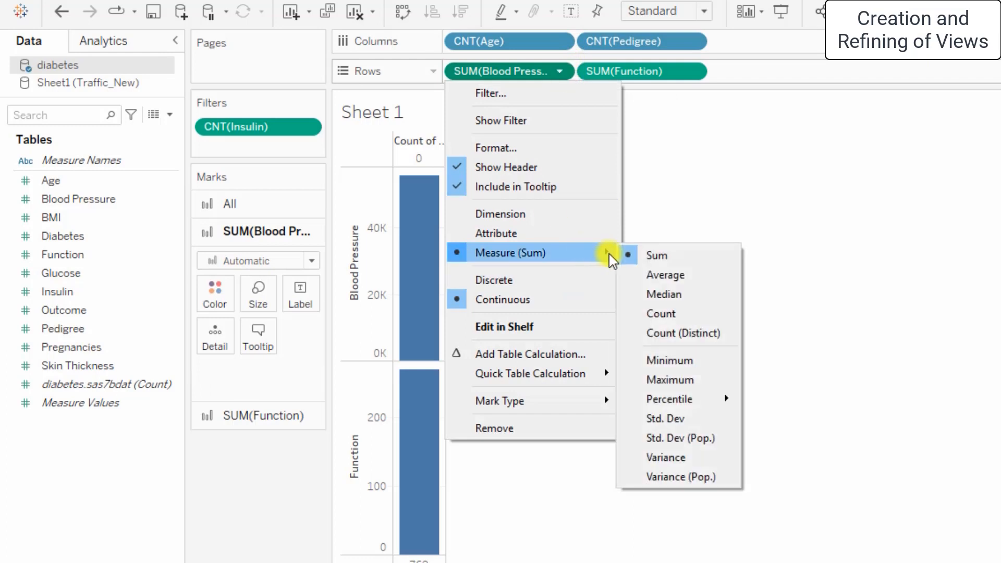
left_click(691, 372)
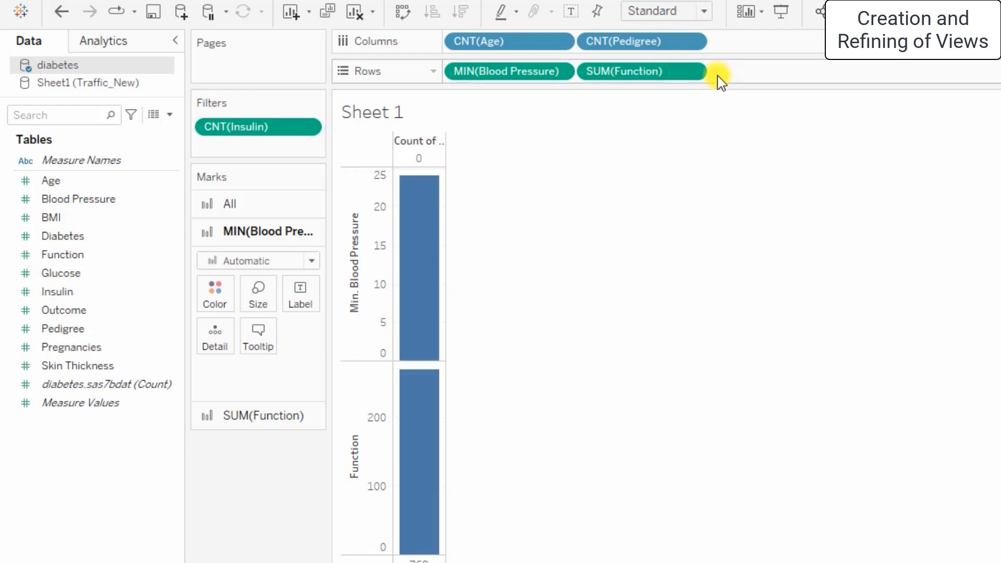
left_click(694, 71)
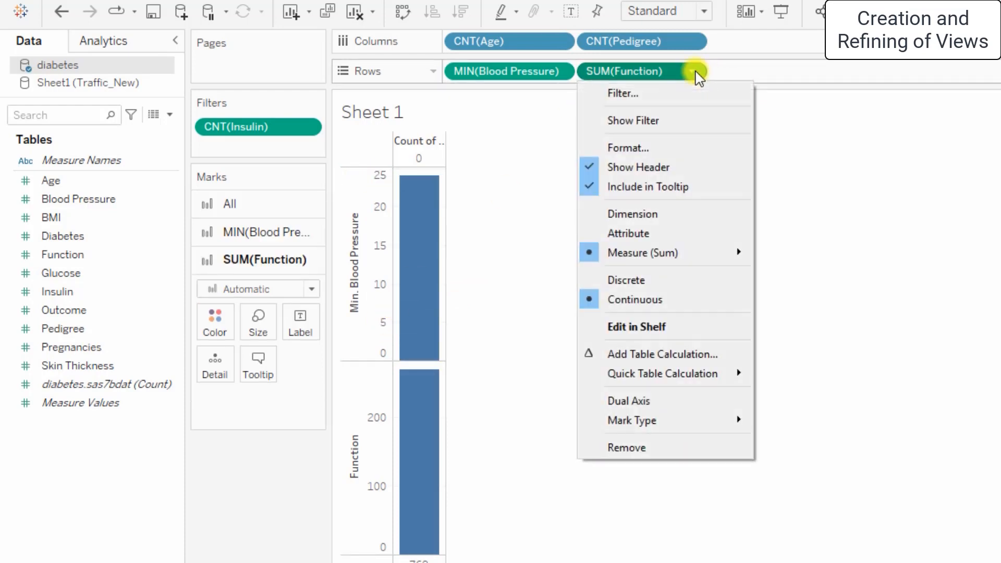
mouse_move(741, 253)
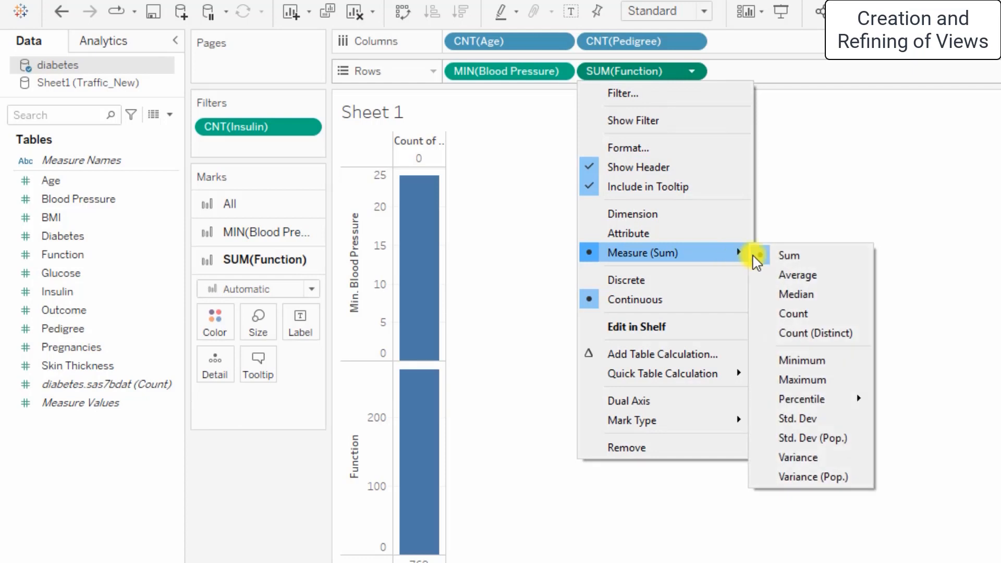
left_click(792, 361)
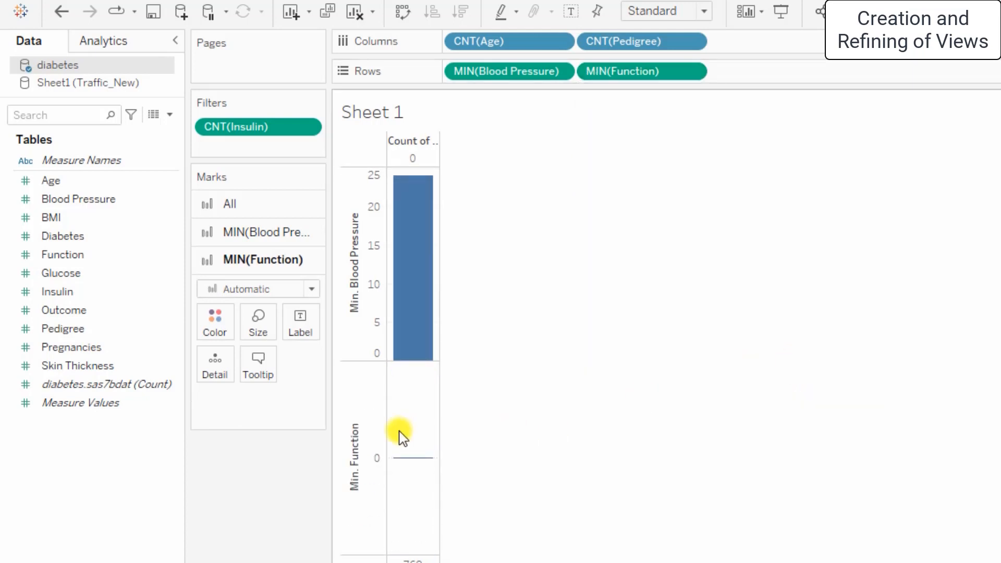
mouse_move(426, 462)
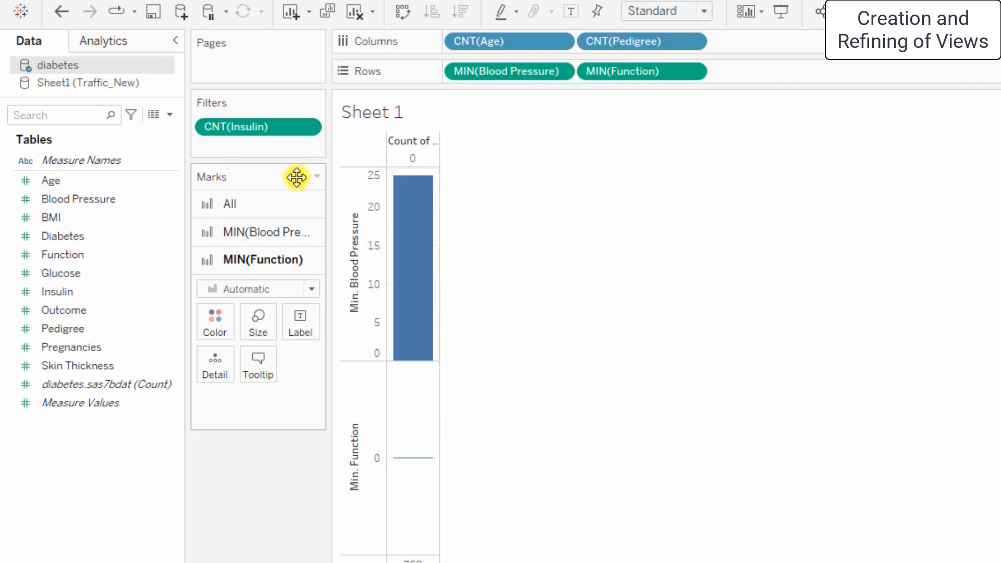
left_click(704, 11)
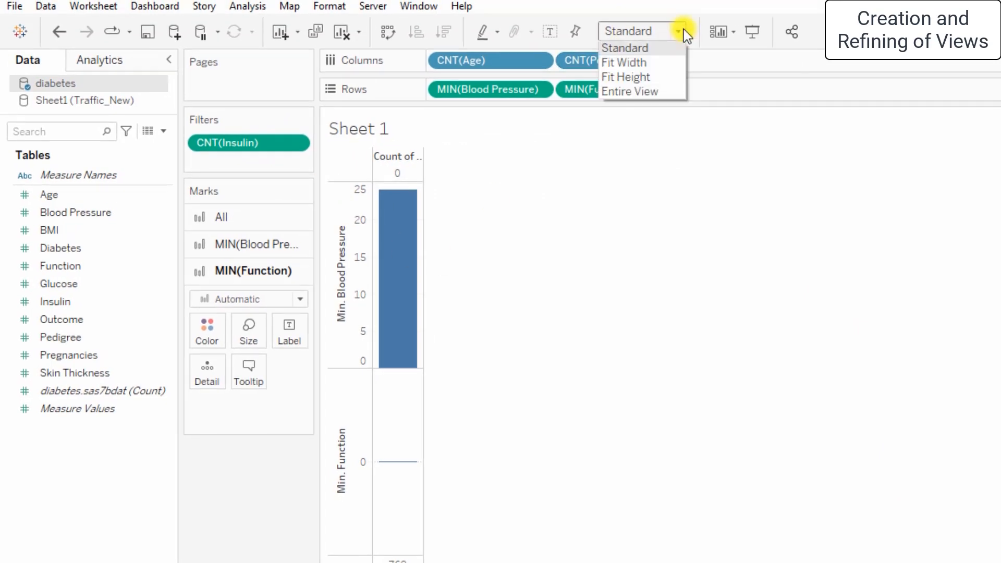
left_click(619, 330)
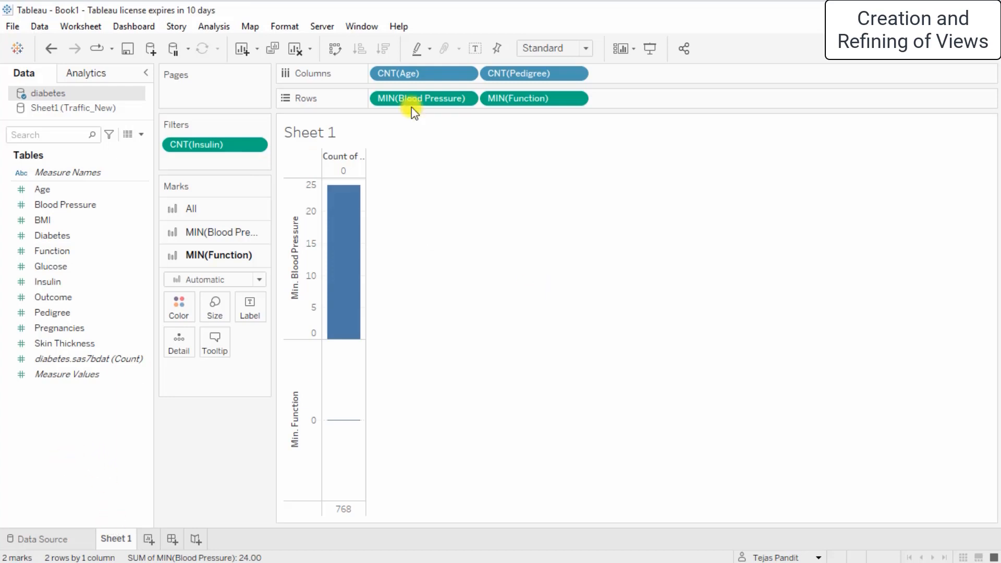
Step: Remove the Pedigree and Age fields from Columns
left_click(575, 71)
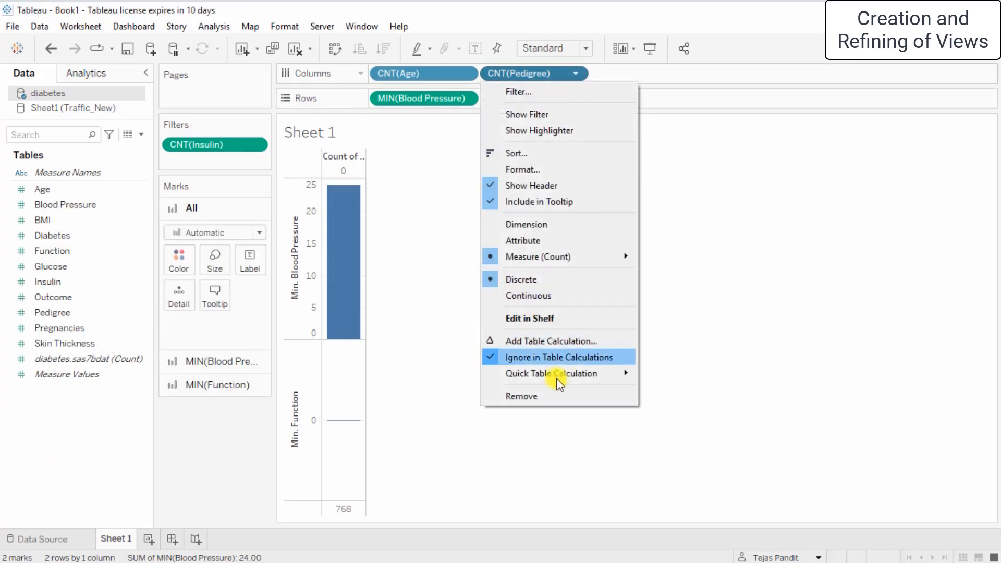
left_click(542, 396)
left_click(470, 75)
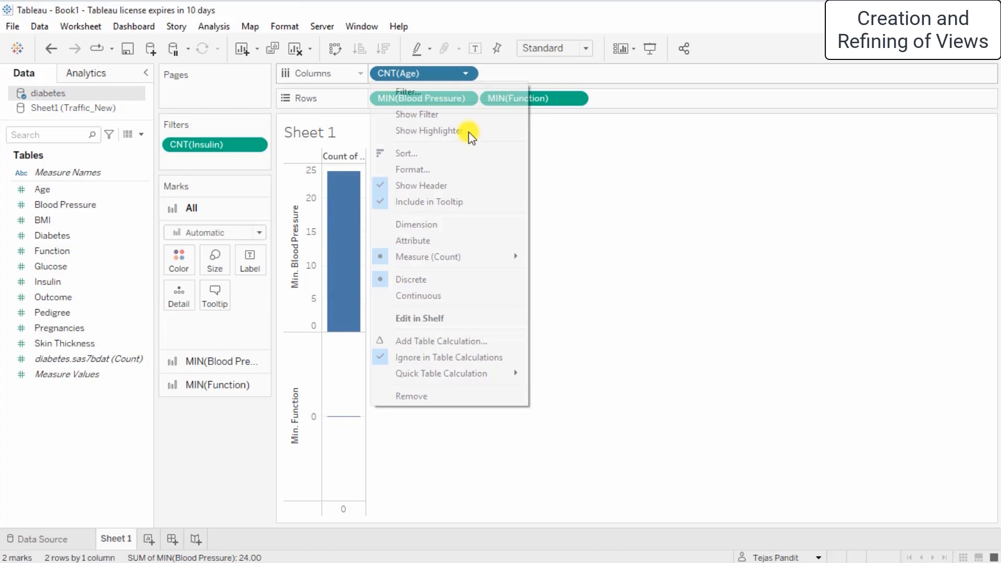
left_click(437, 395)
Step: Remove Blood Pressure and Function from Rows and clear the Insulin filter so that the sheet is empty
left_click(466, 98)
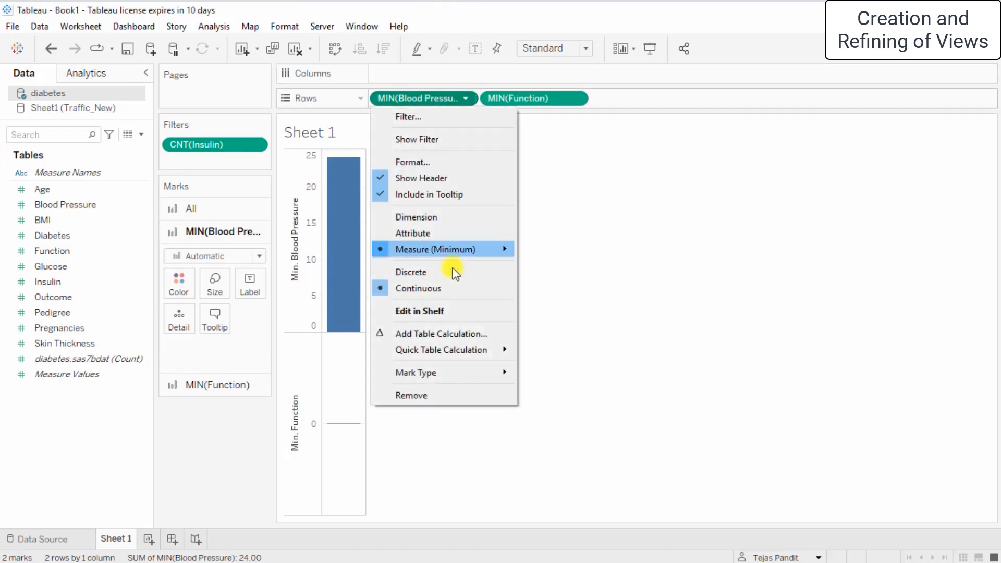
left_click(424, 393)
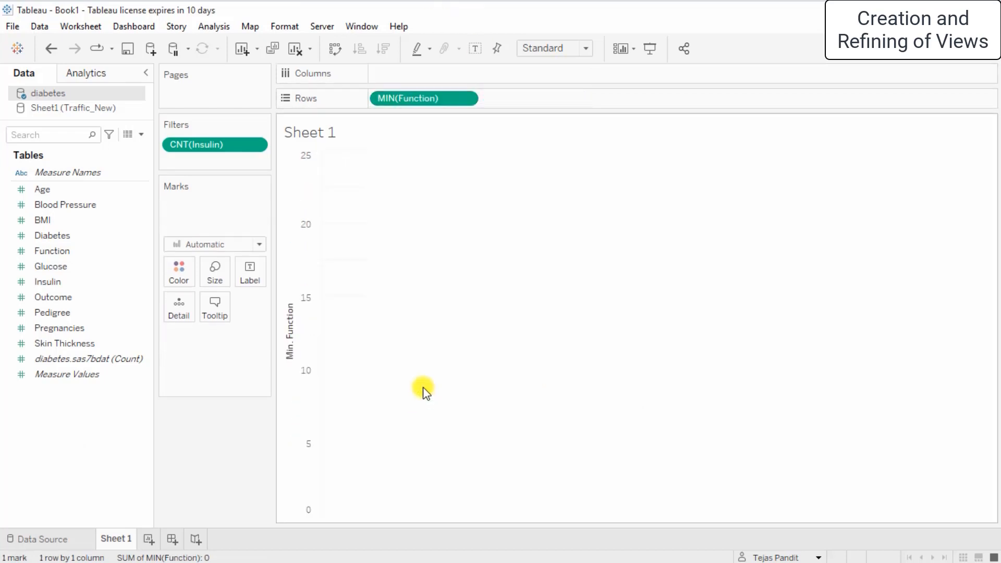
left_click(467, 98)
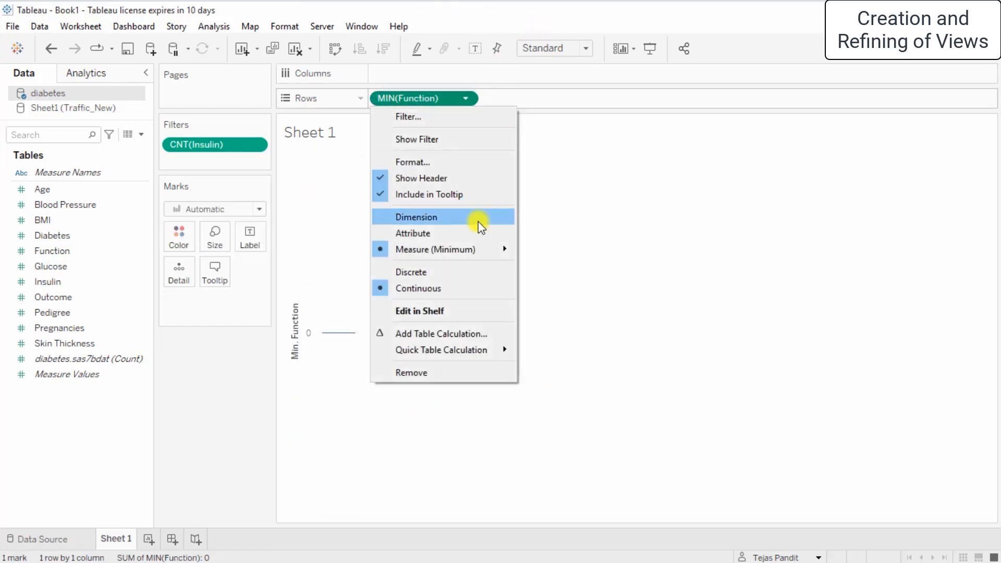
left_click(421, 372)
left_click(255, 145)
left_click(206, 334)
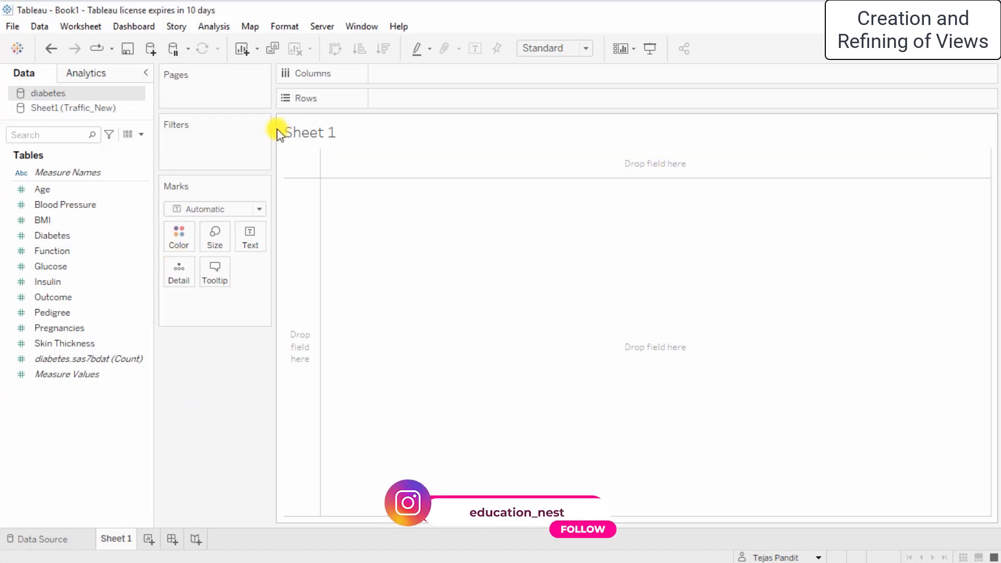
Step: Add the diabetes Age field to the sheet and move it from Rows to Columns
left_click(19, 191)
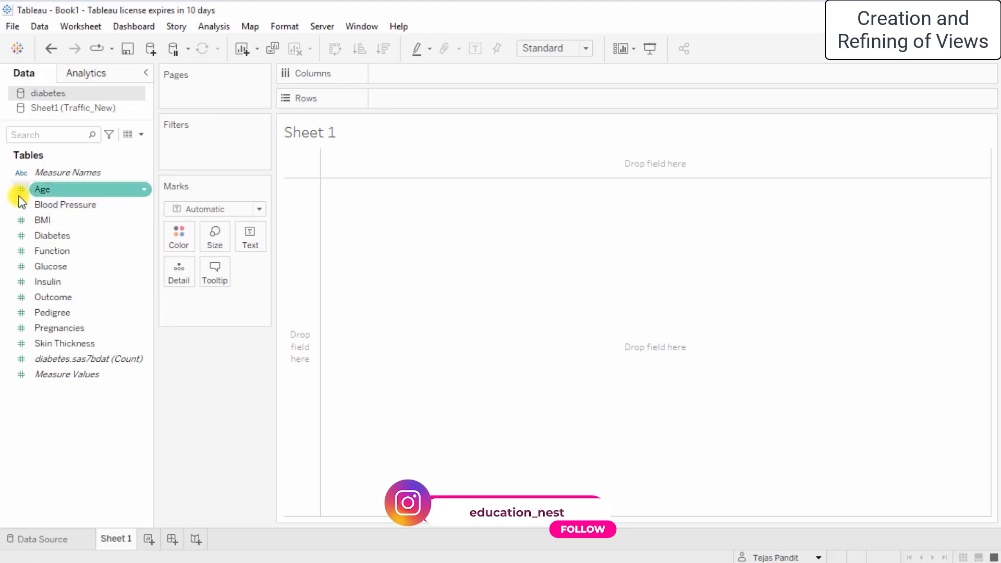
left_click(143, 191)
mouse_move(196, 394)
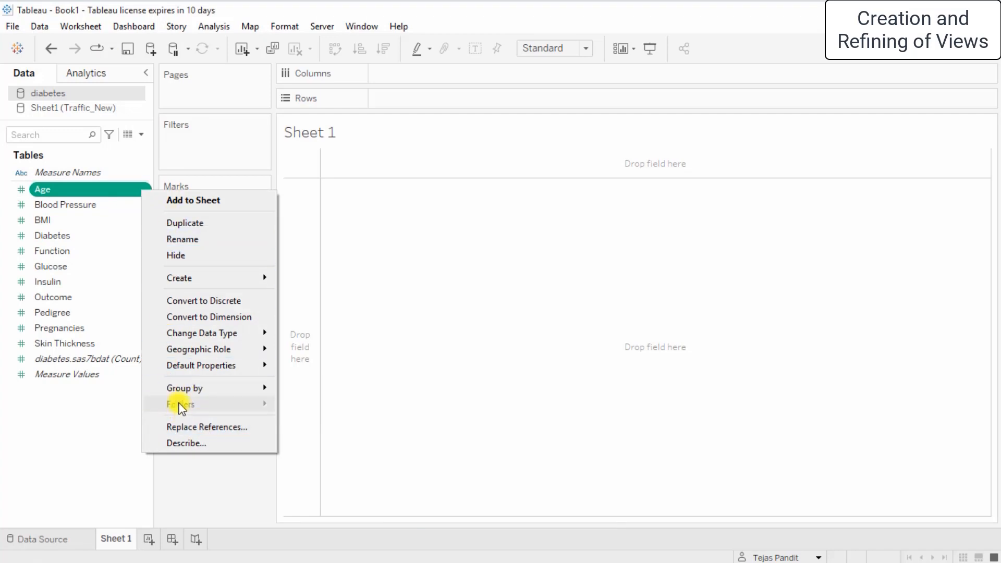
left_click(171, 200)
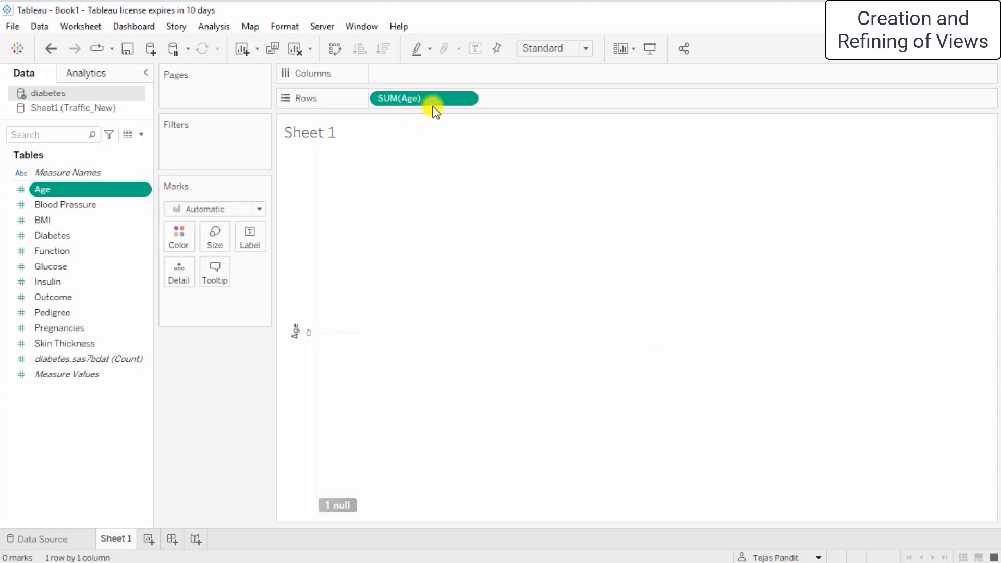
left_click_drag(424, 102, 420, 80)
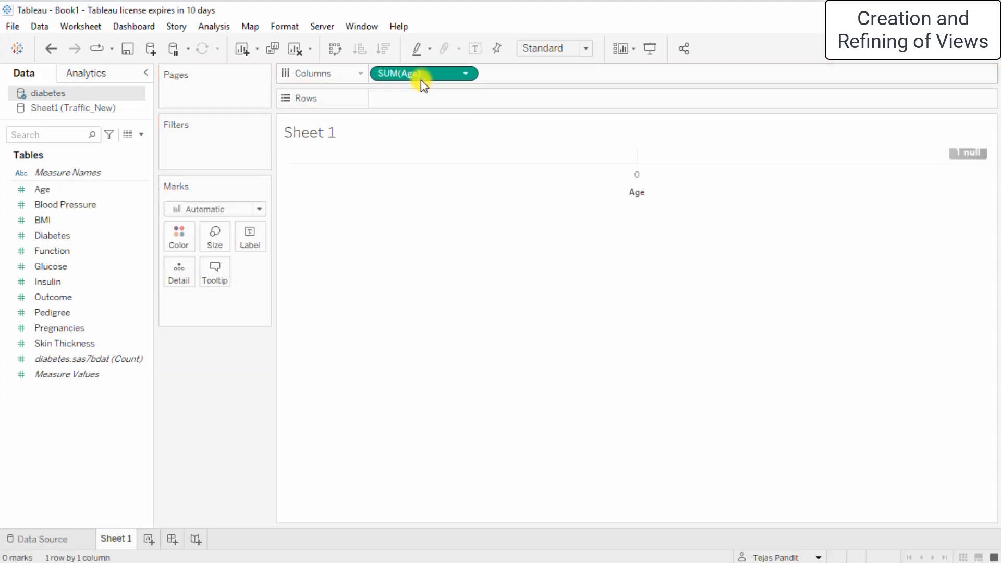
Step: Remove Age from Columns and look through the fields of the Traffic_New and diabetes data sources
left_click(465, 73)
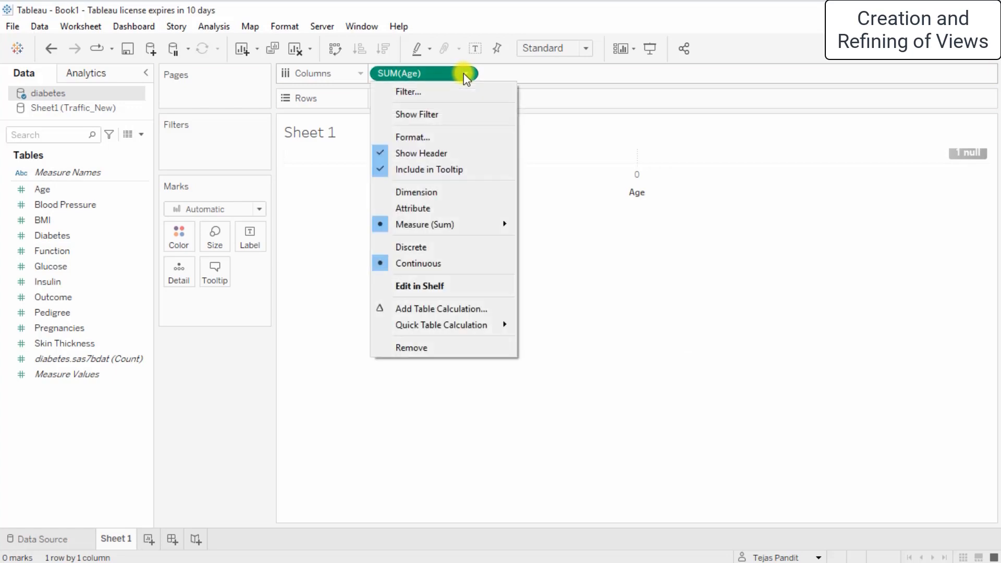
left_click(399, 347)
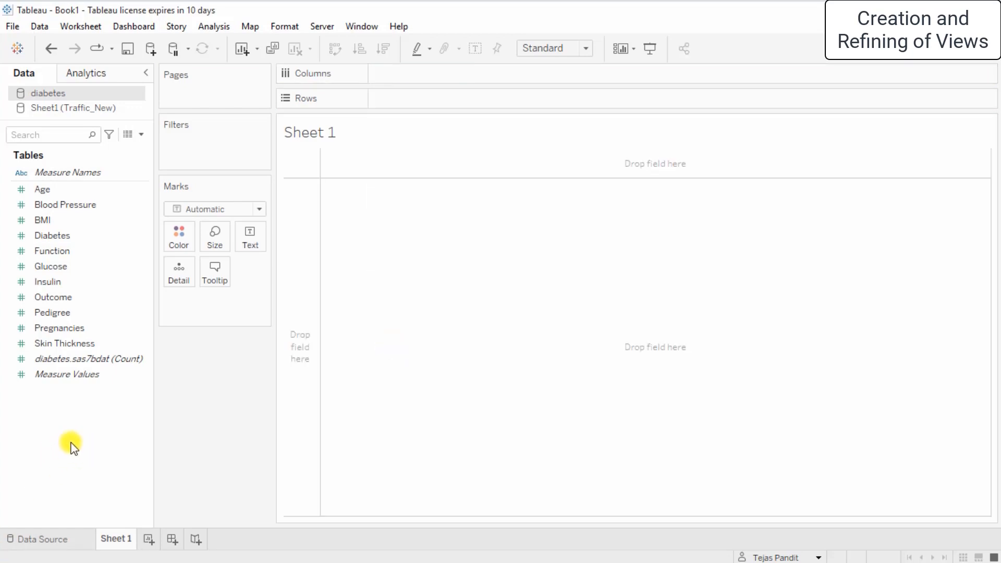
left_click(86, 109)
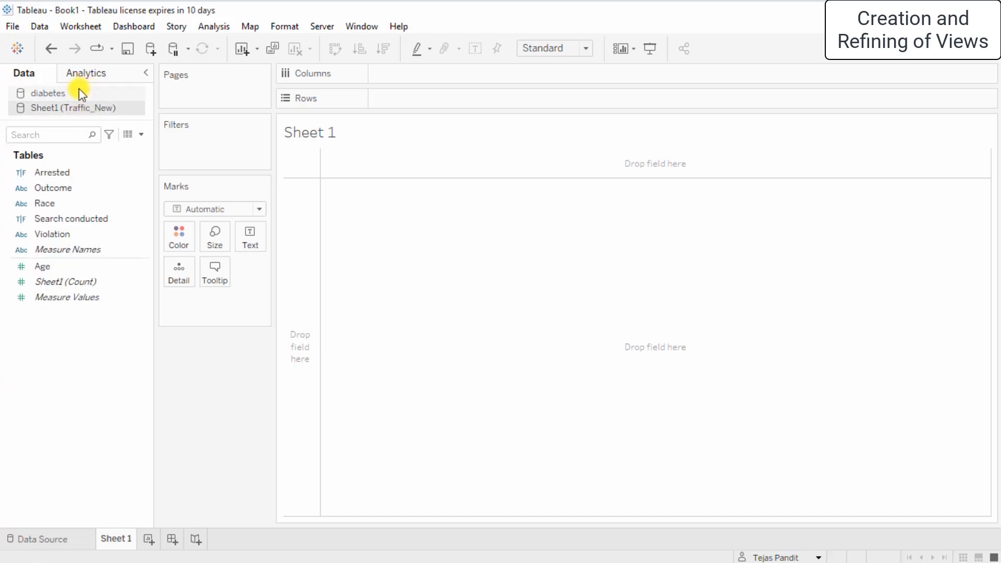
left_click(79, 92)
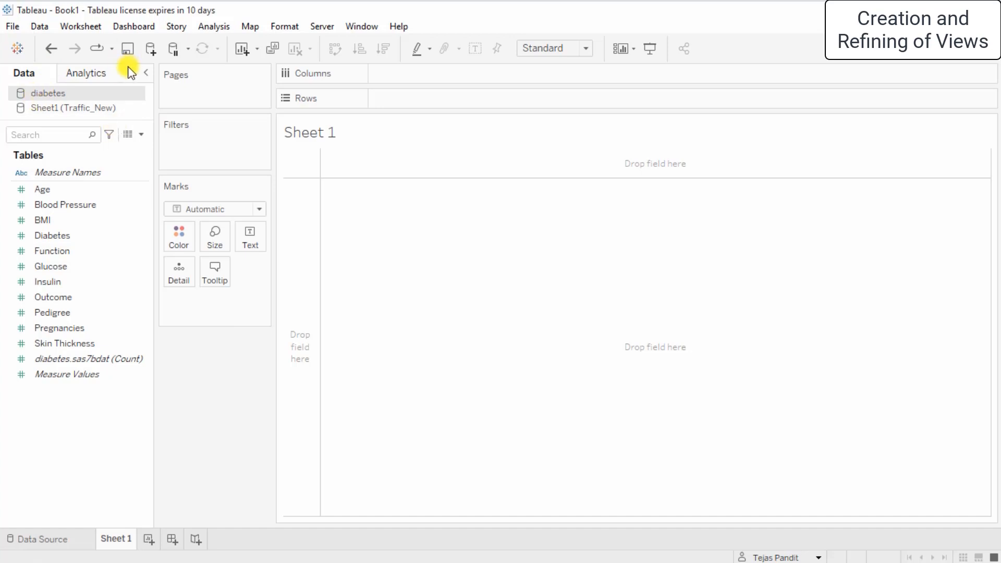
Step: Connect to the Tech Mahindra file as an additional data source and return to Sheet 1
left_click(20, 49)
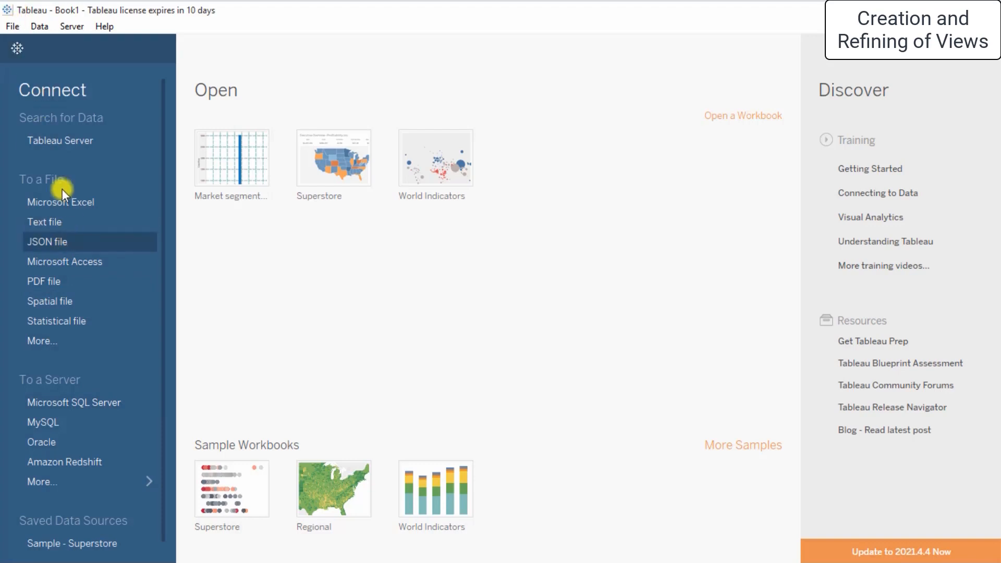
left_click(39, 343)
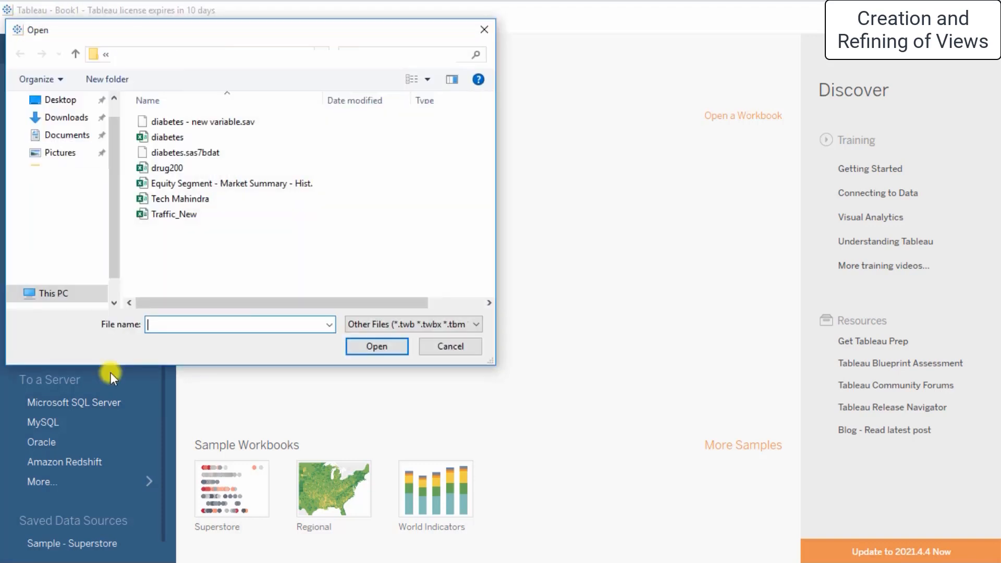
left_click(215, 201)
left_click(384, 347)
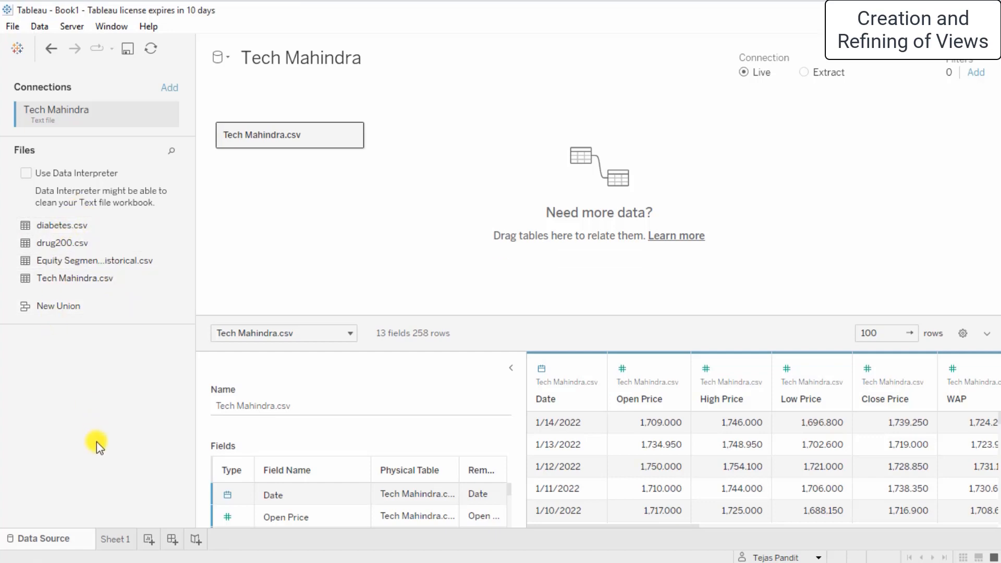
left_click(112, 539)
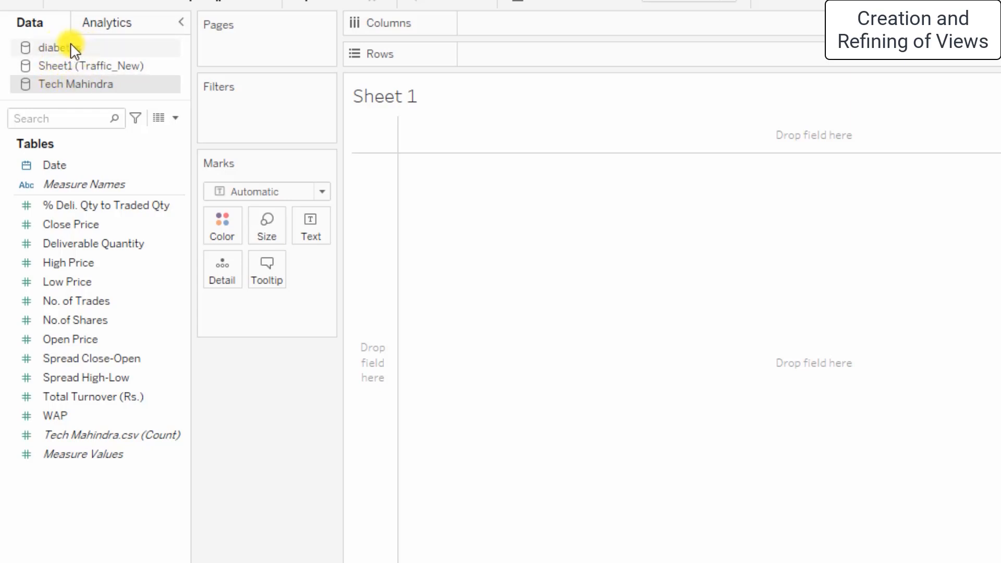
Step: Check the available analytics options, then show the fields of the Sheet1 (Traffic_New) data source
left_click(117, 23)
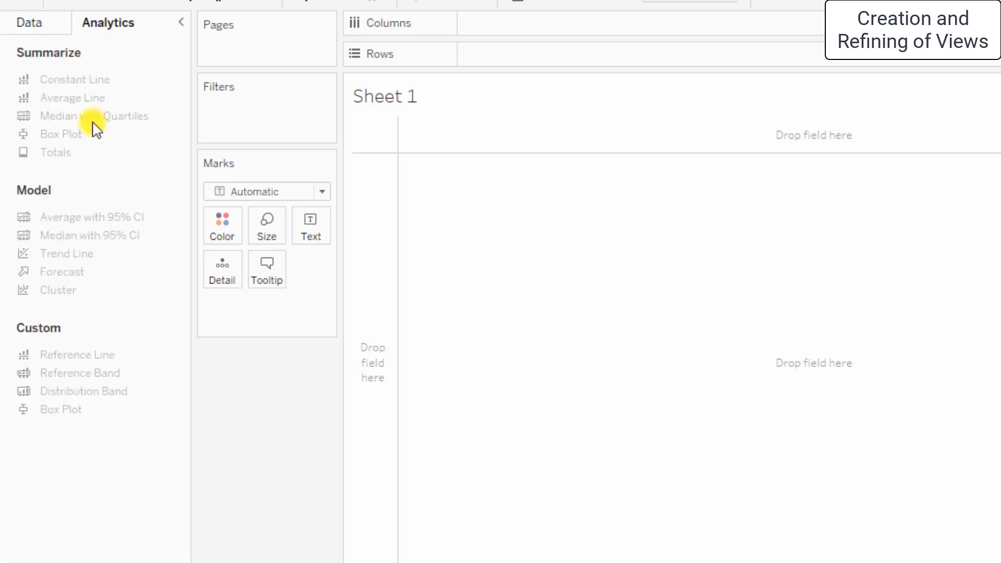
left_click(39, 25)
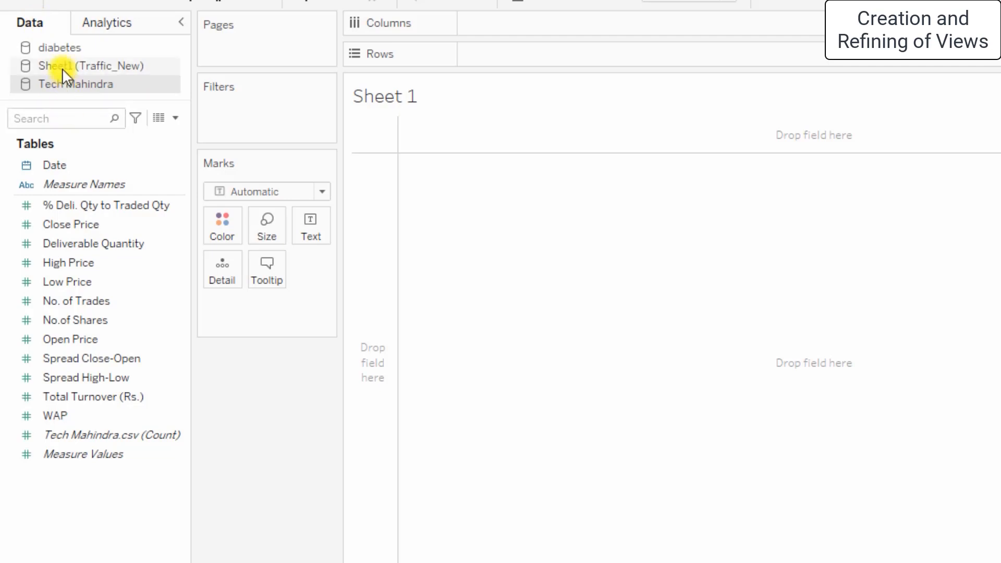
left_click(94, 67)
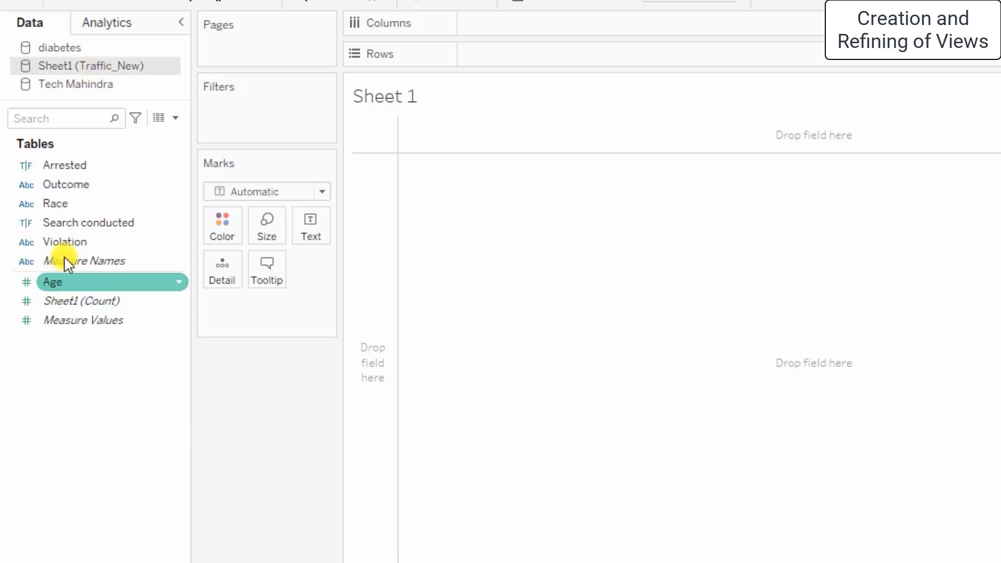
Step: Look through the fields of the diabetes and Tech Mahindra data sources
left_click(45, 47)
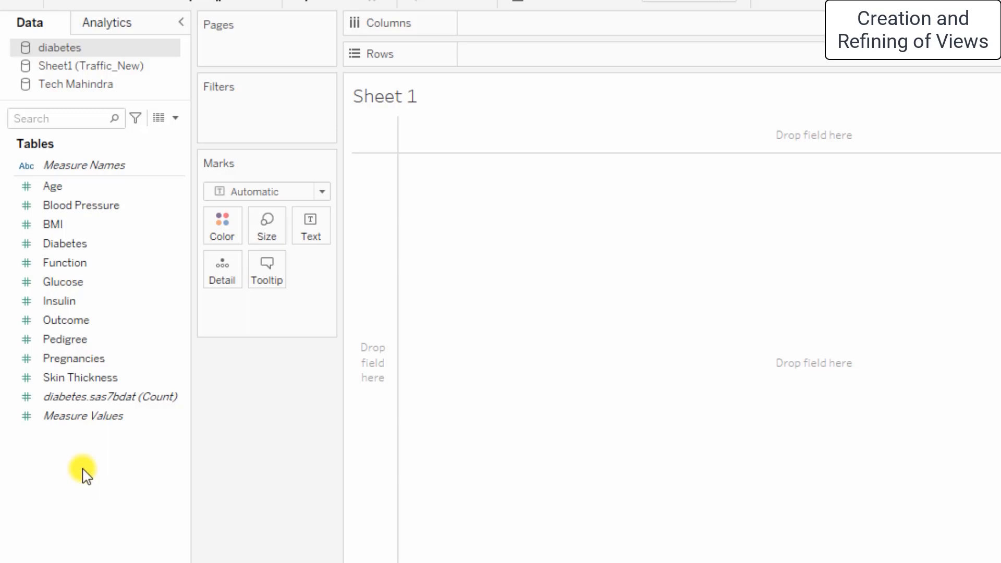
left_click(67, 86)
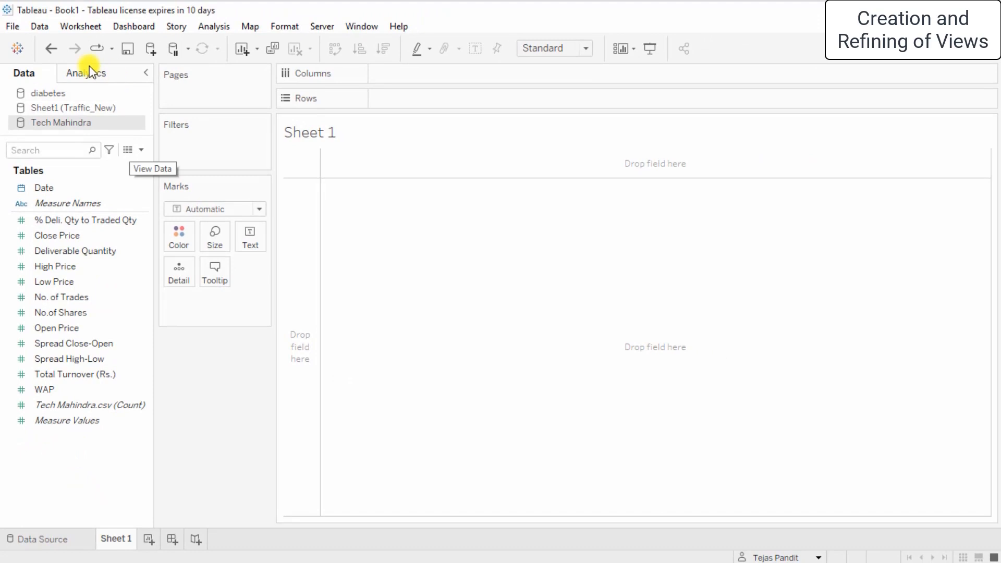
Step: Connect to the Equity Segment - Market Summary - Historical file as another data source and return to Sheet 1
left_click(15, 46)
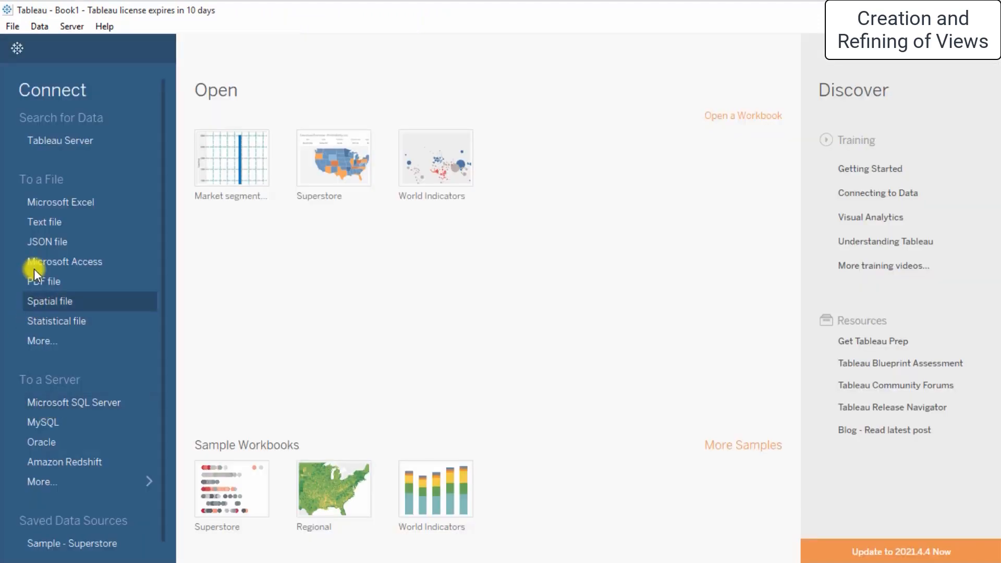
left_click(43, 340)
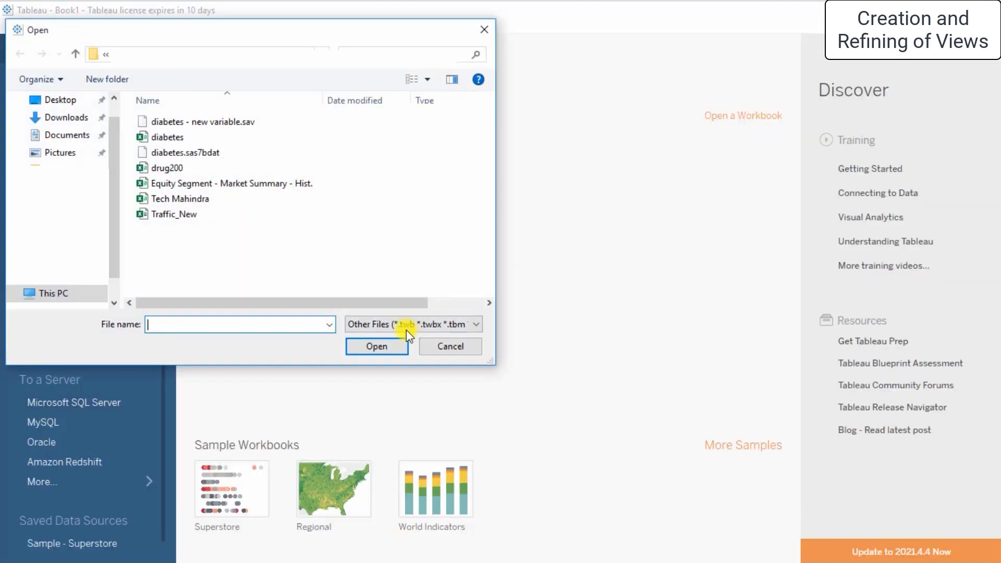
left_click(212, 185)
left_click(358, 350)
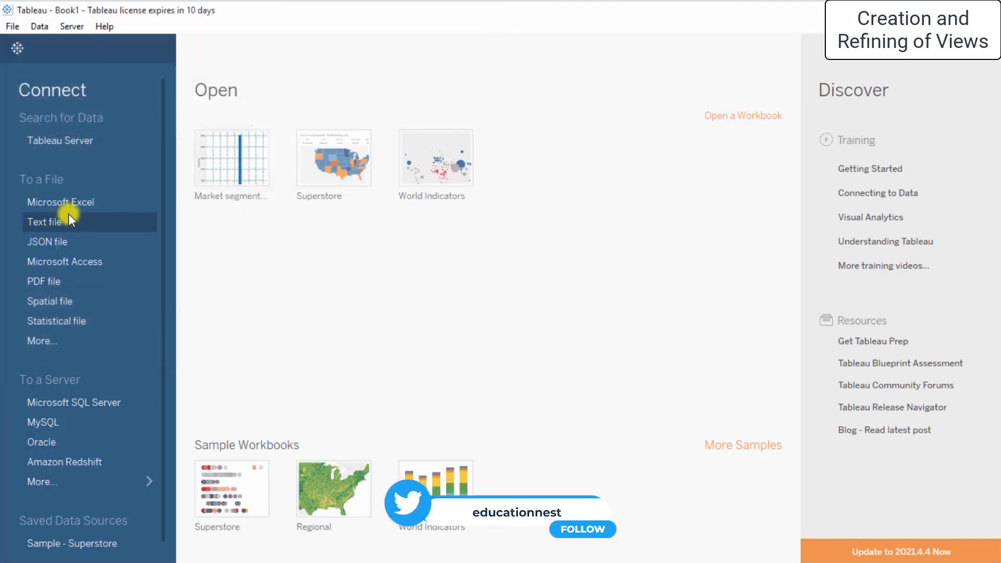
left_click(14, 48)
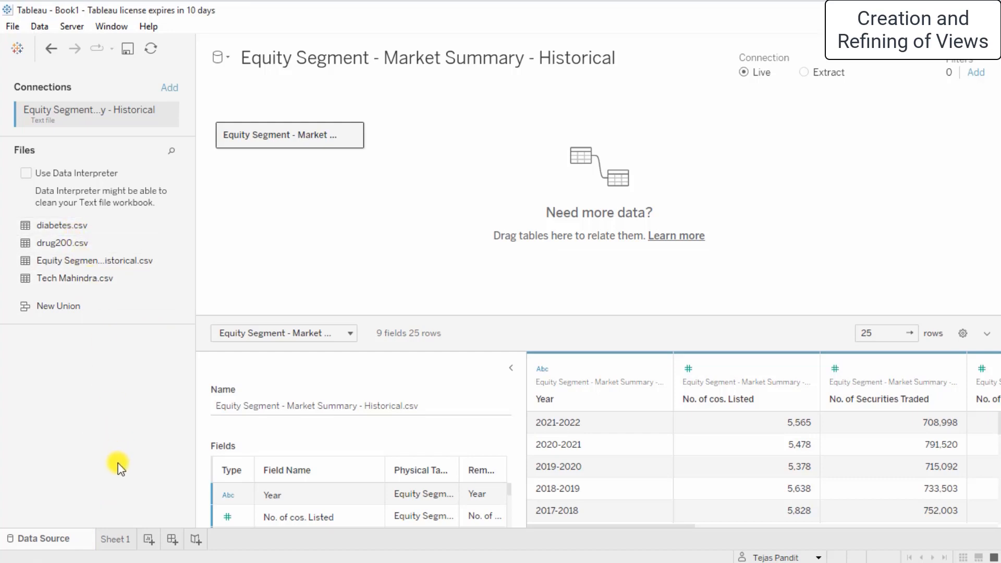
left_click(116, 539)
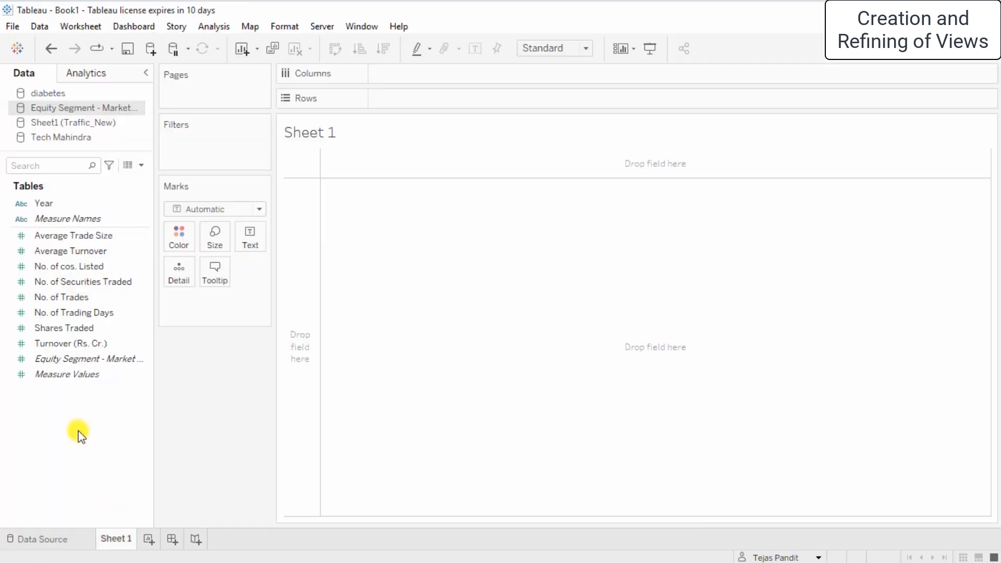
Step: Look through the fields of the diabetes, Traffic_New and Tech Mahindra data sources, then show the Equity Segment fields
left_click(57, 92)
left_click(70, 121)
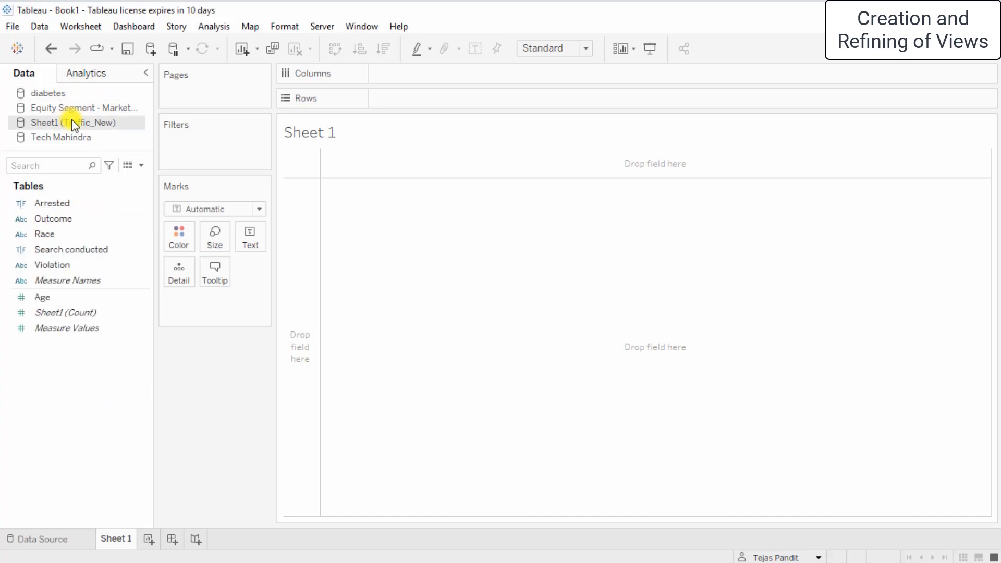
left_click(73, 137)
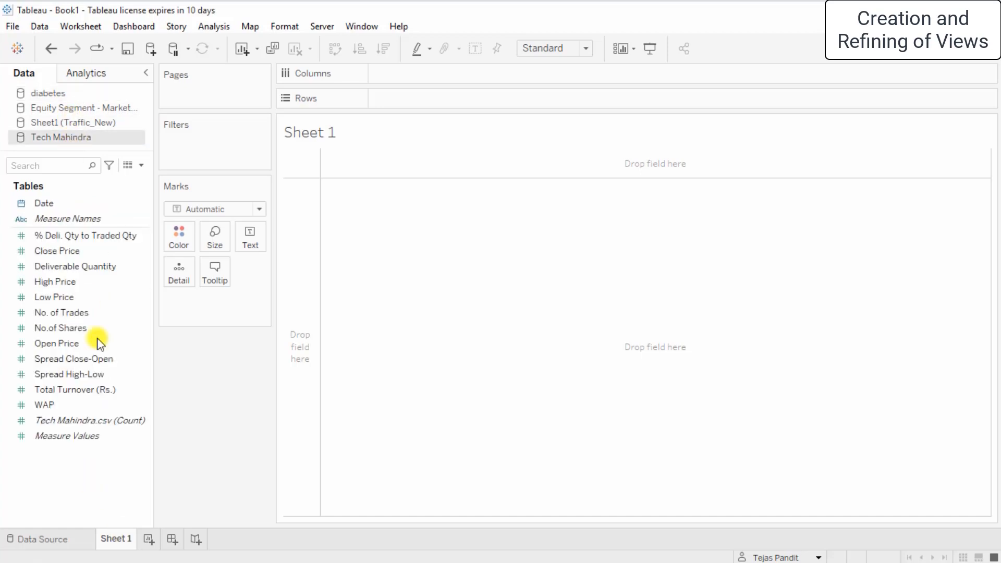
left_click(93, 107)
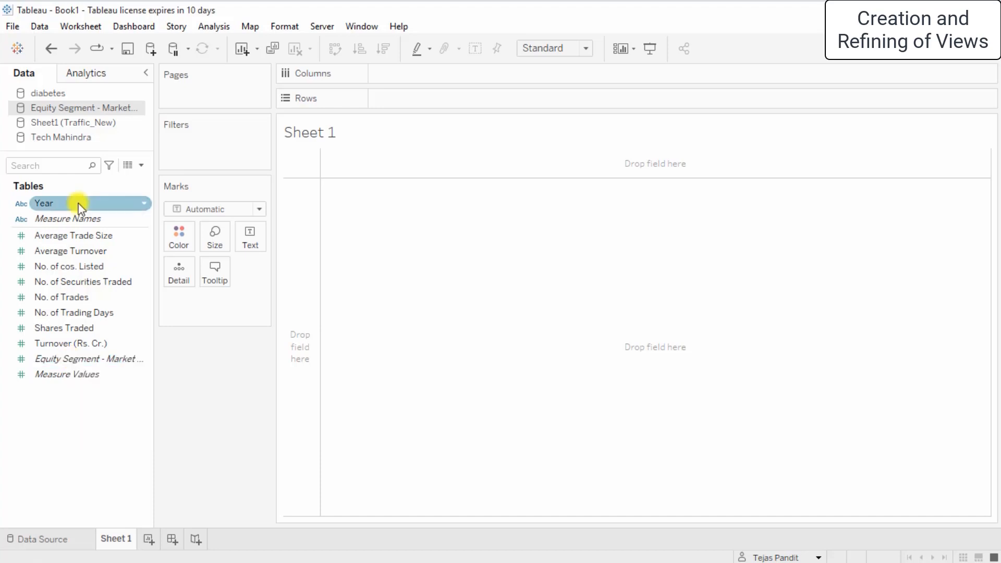
Step: Examine the available field options for Year, including Create and Change Data Type, and those for No. of cos. Listed
left_click(146, 204)
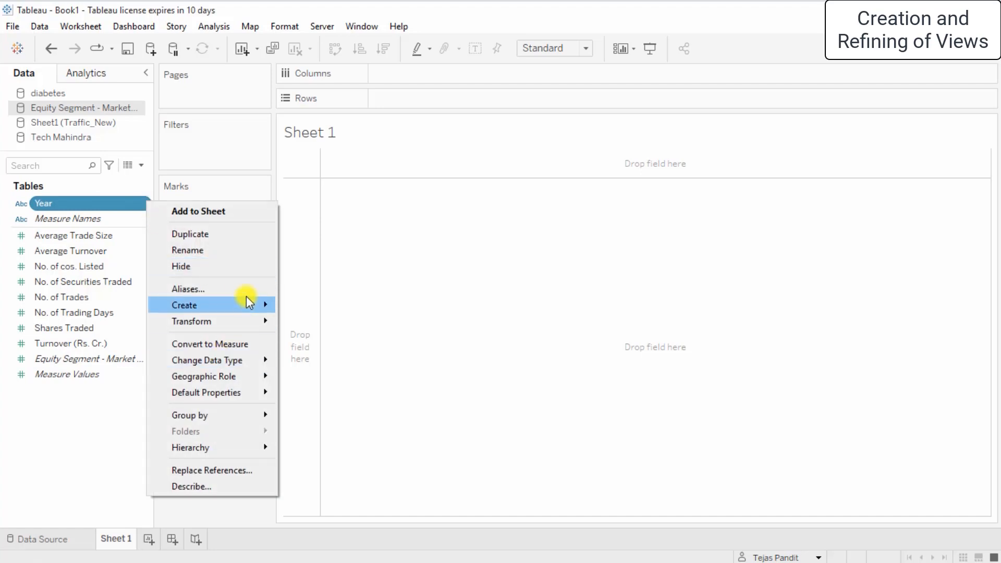
mouse_move(253, 307)
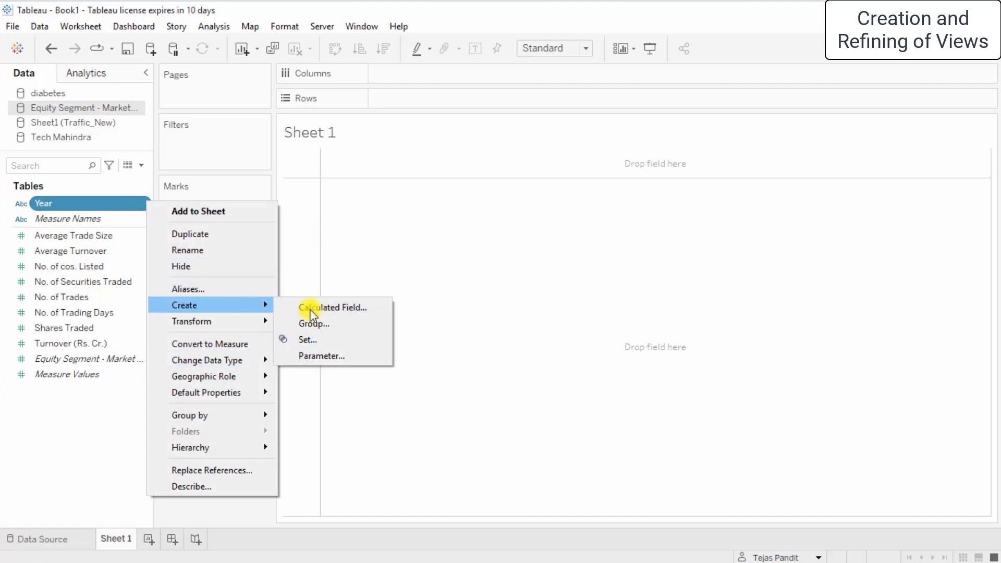
mouse_move(265, 327)
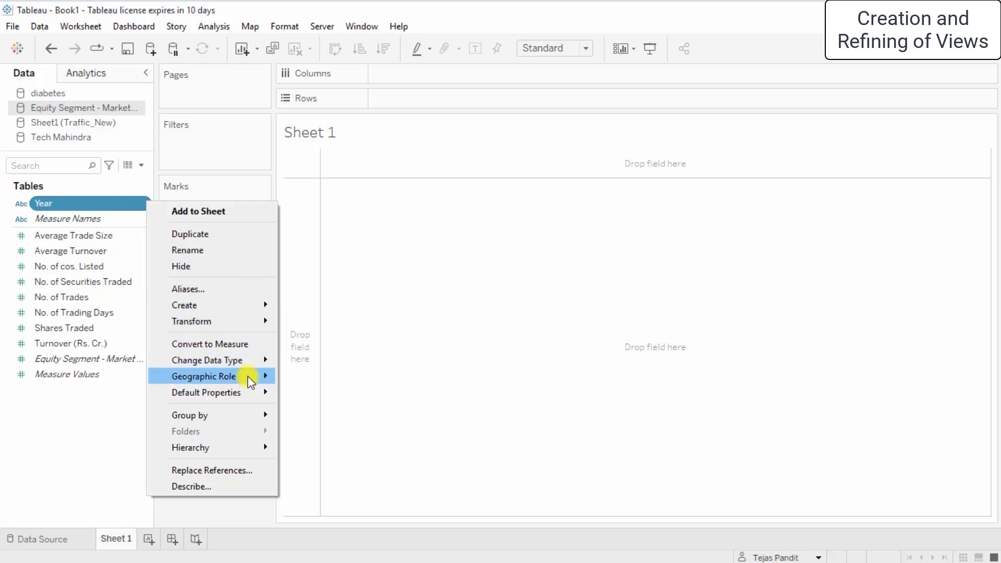
mouse_move(248, 364)
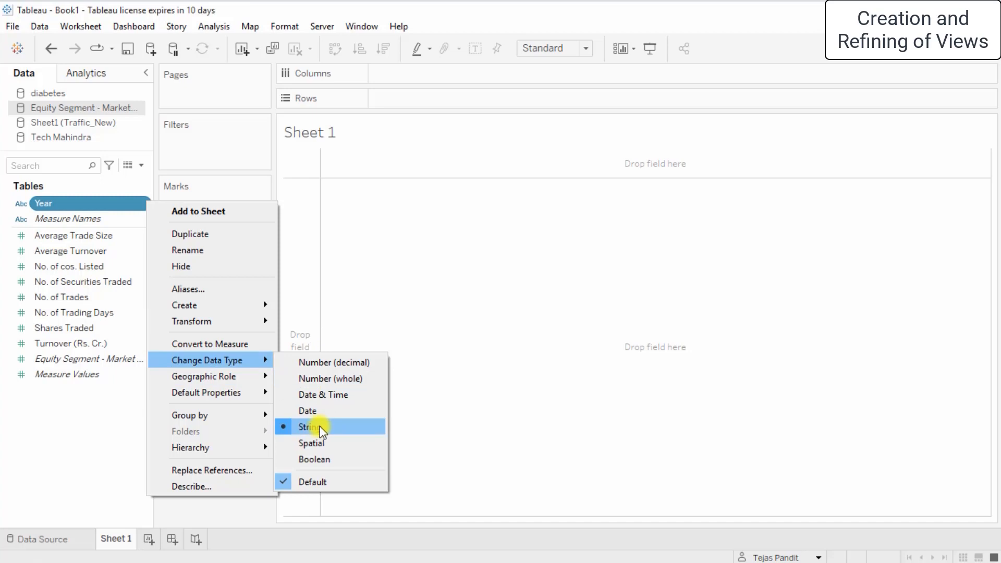
right_click(141, 267)
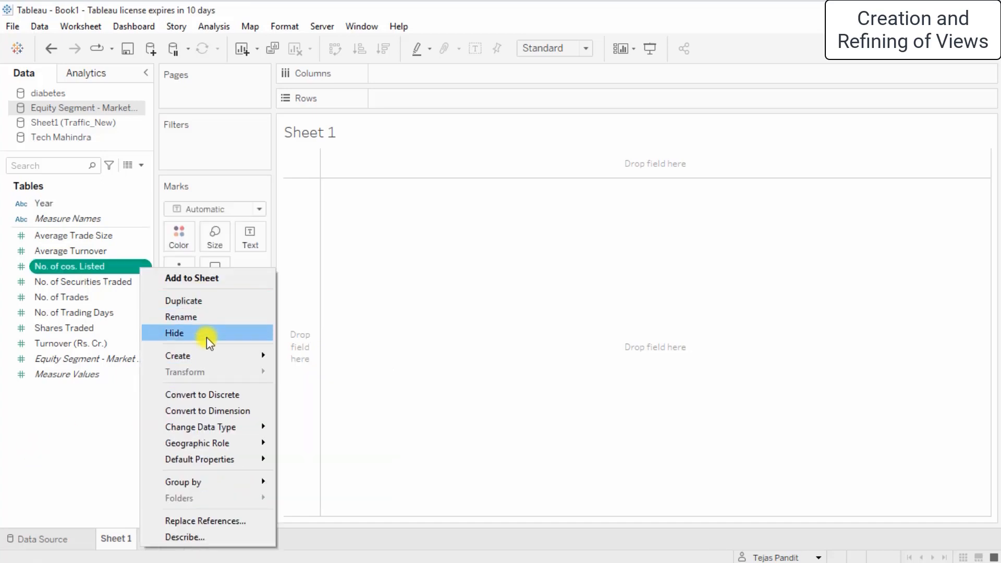
left_click(43, 402)
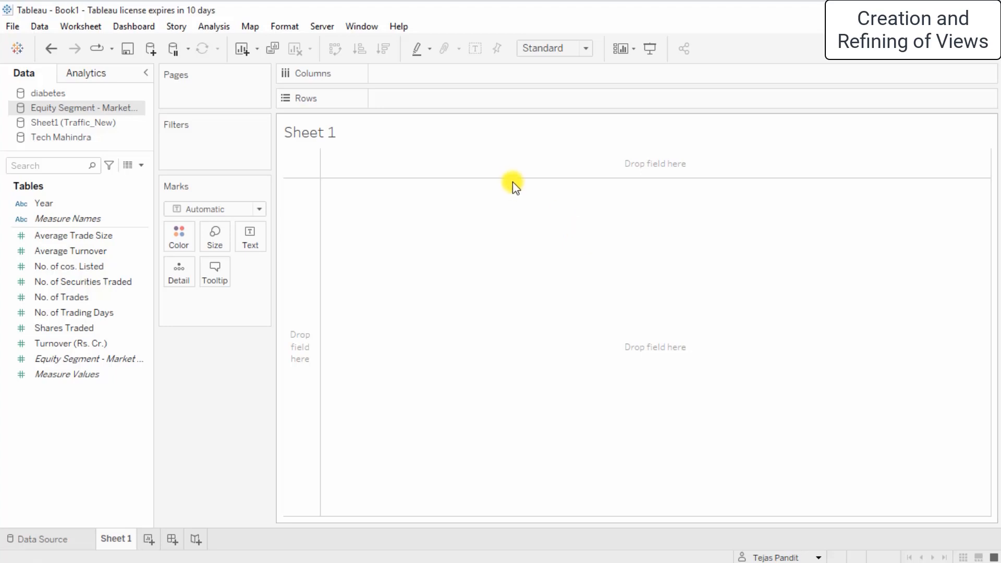
left_click_drag(105, 217, 511, 203)
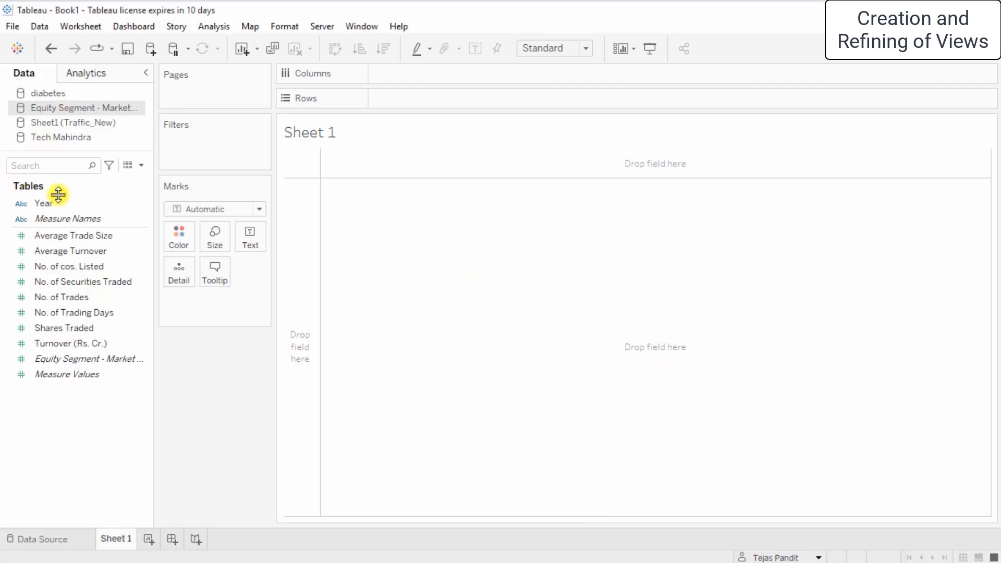
left_click(67, 358)
Step: Place No. of Trading Days on Columns and aggregate it as Count
left_click(93, 313)
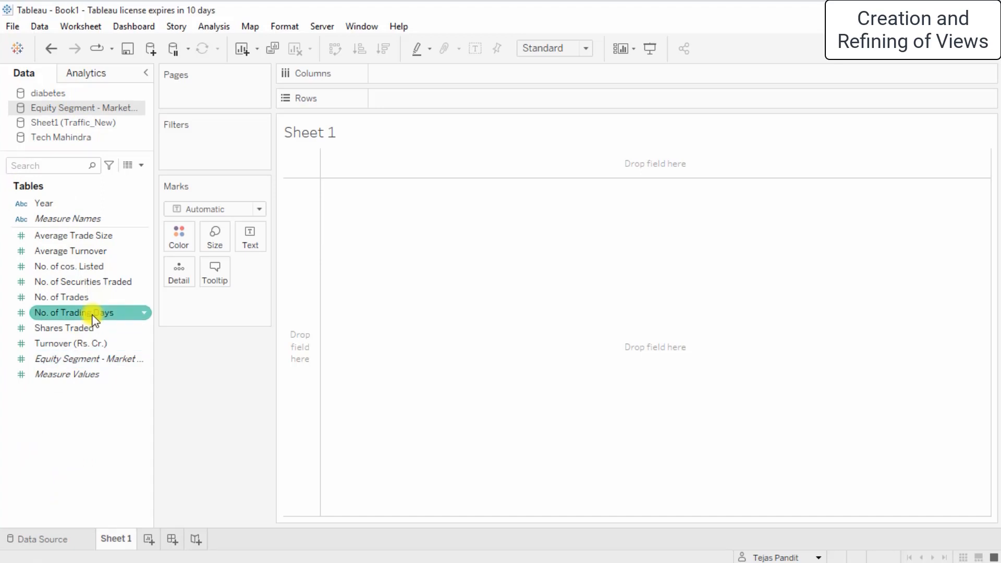
left_click_drag(92, 314, 444, 76)
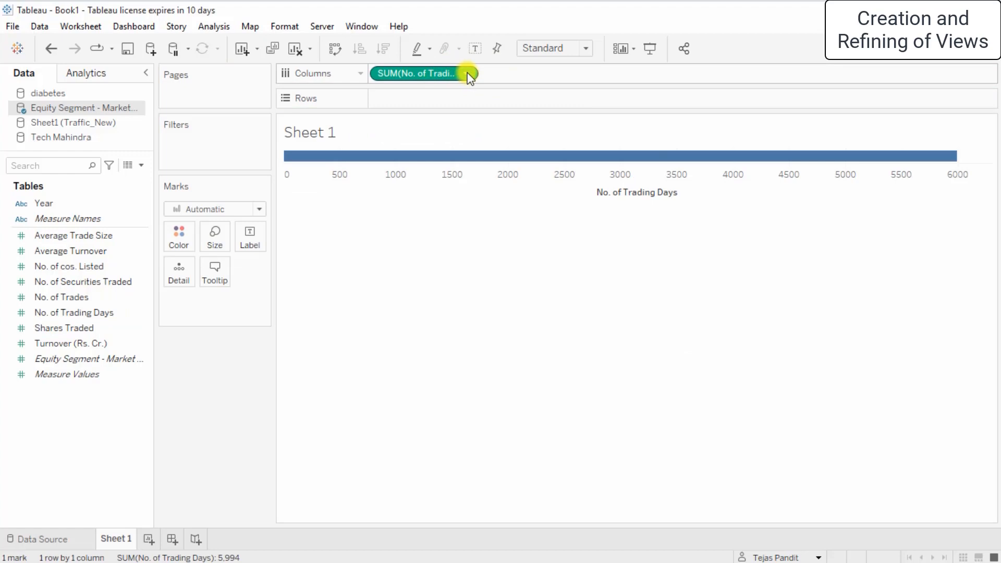
left_click(468, 74)
mouse_move(502, 230)
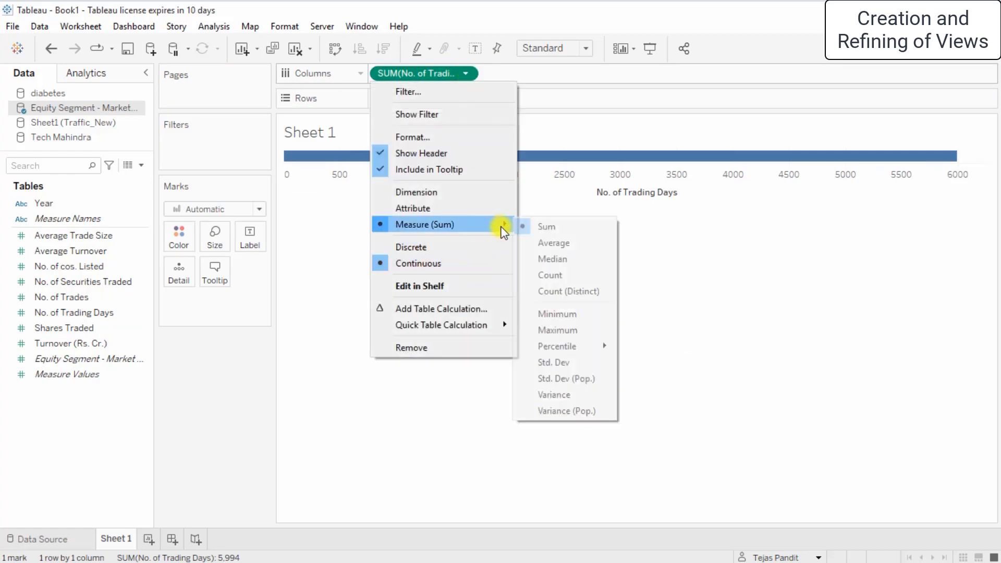
left_click(550, 274)
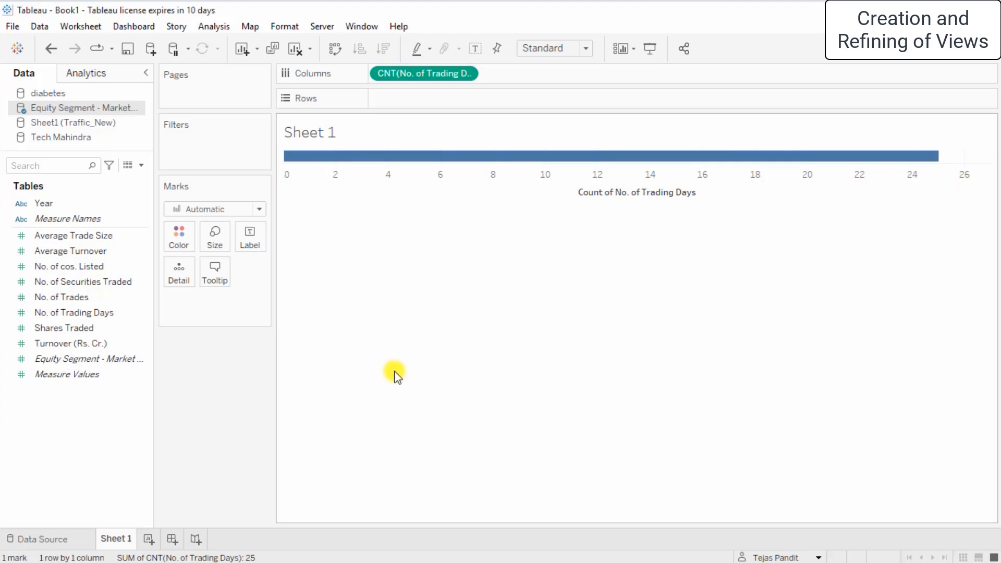
Step: Place Average Turnover on Rows and aggregate it as Average
left_click(59, 253)
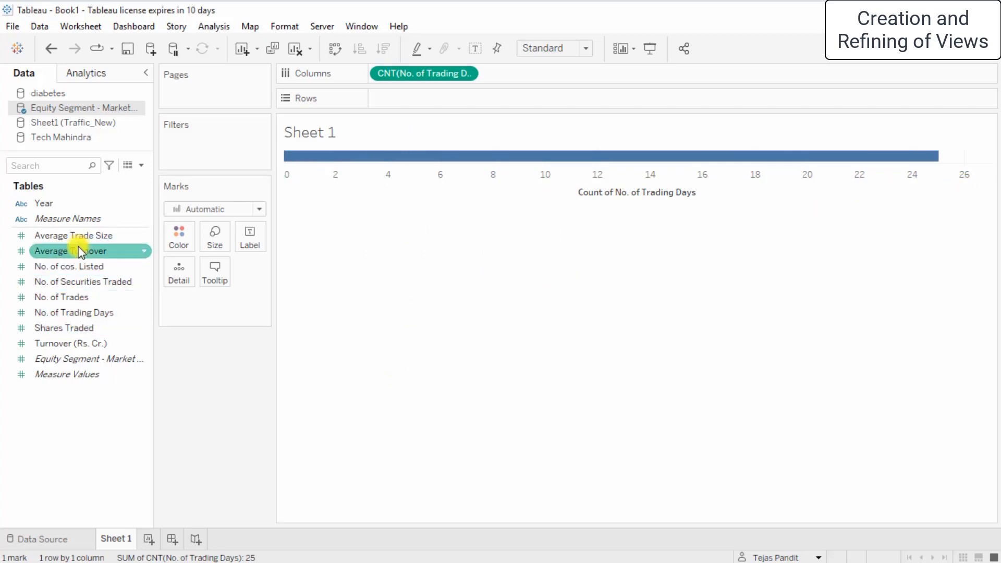
left_click_drag(81, 252, 474, 96)
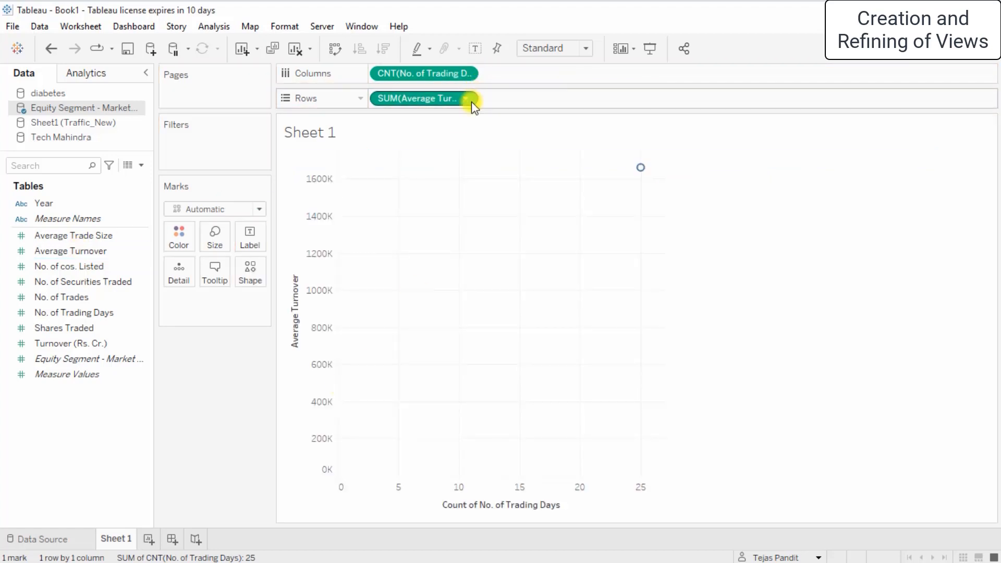
left_click(471, 102)
mouse_move(509, 246)
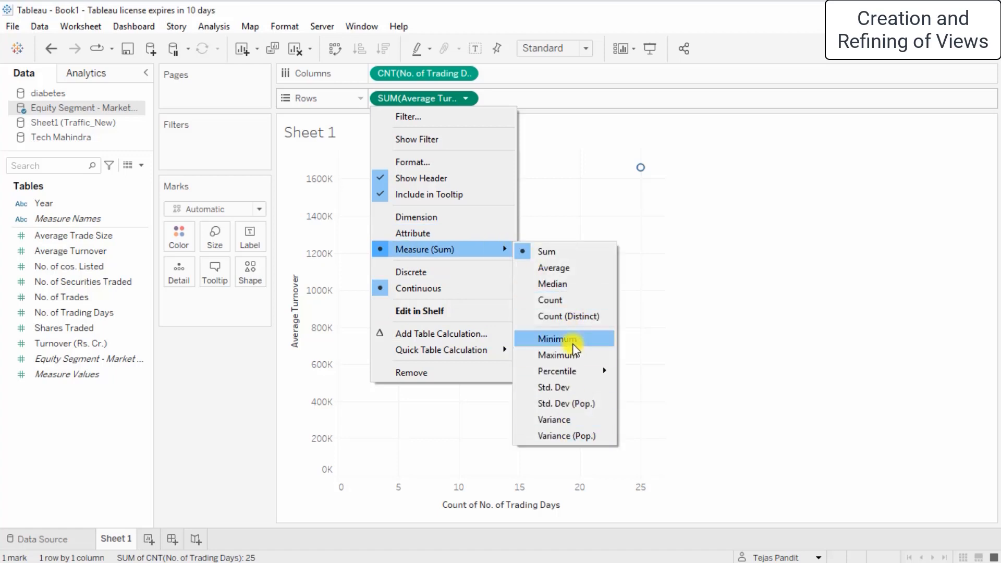
left_click(578, 269)
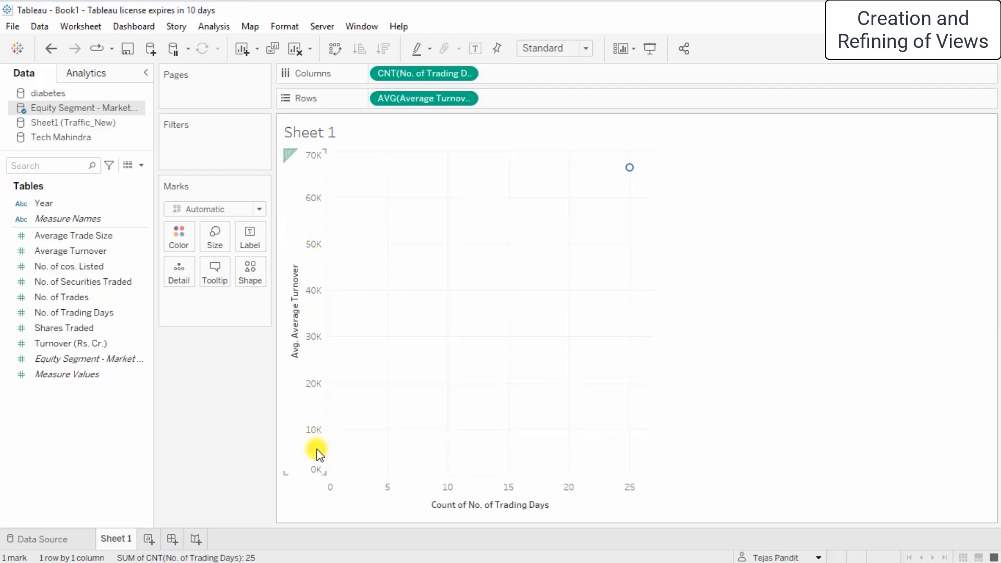